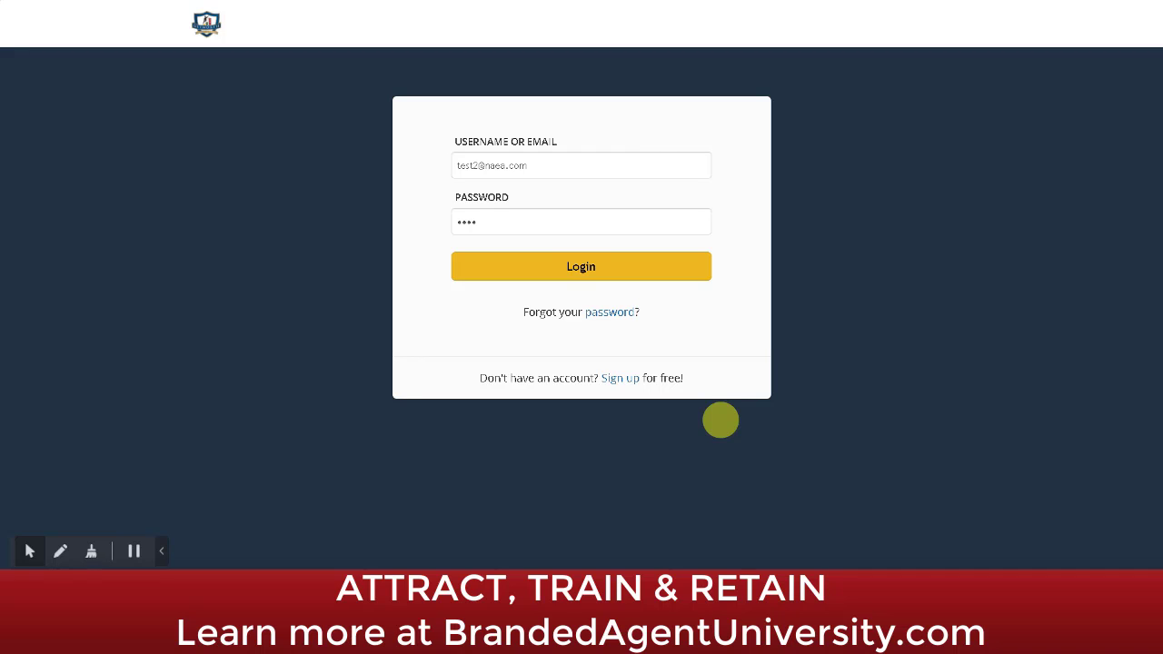
Step: Sign in to TalentLMS with the entered credentials
{"action": "left_click", "coordinate": [535, 267]}
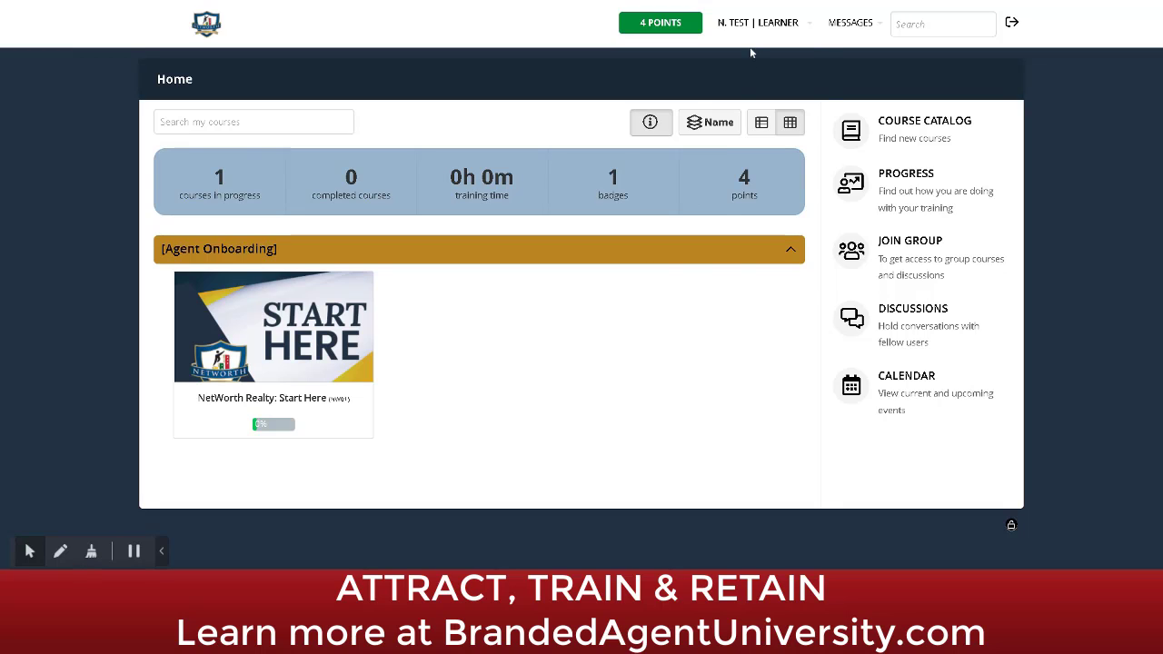
Step: Switch the account from learner to the Instructor role via the user menu
{"action": "left_click", "coordinate": [761, 26]}
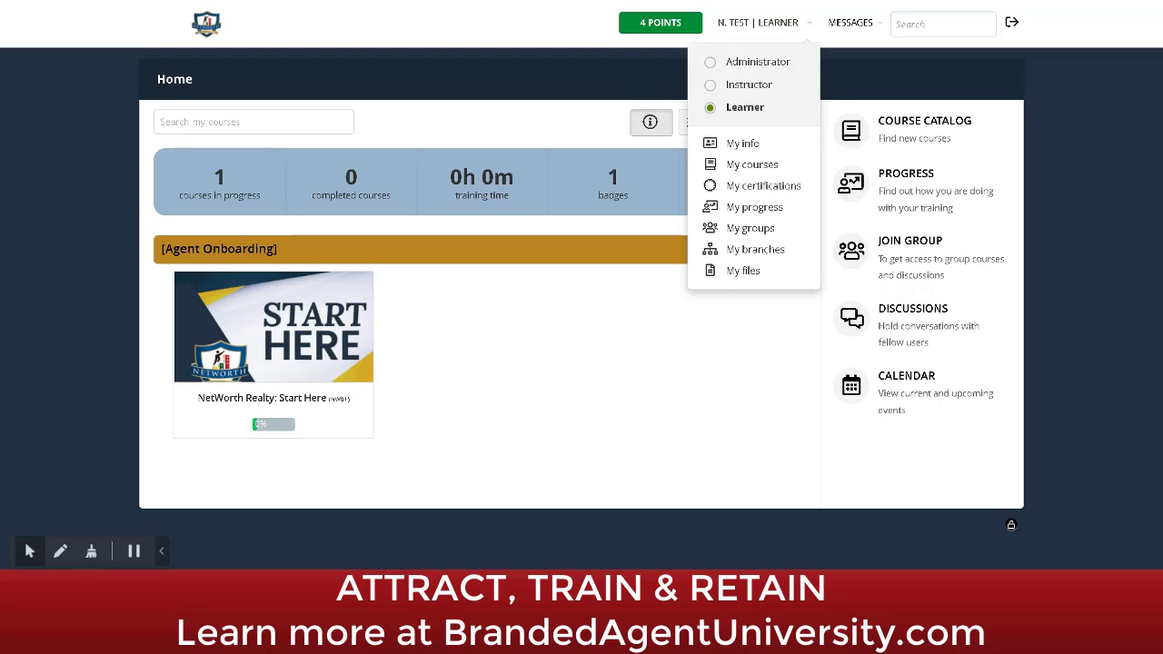
{"action": "left_click", "coordinate": [739, 90]}
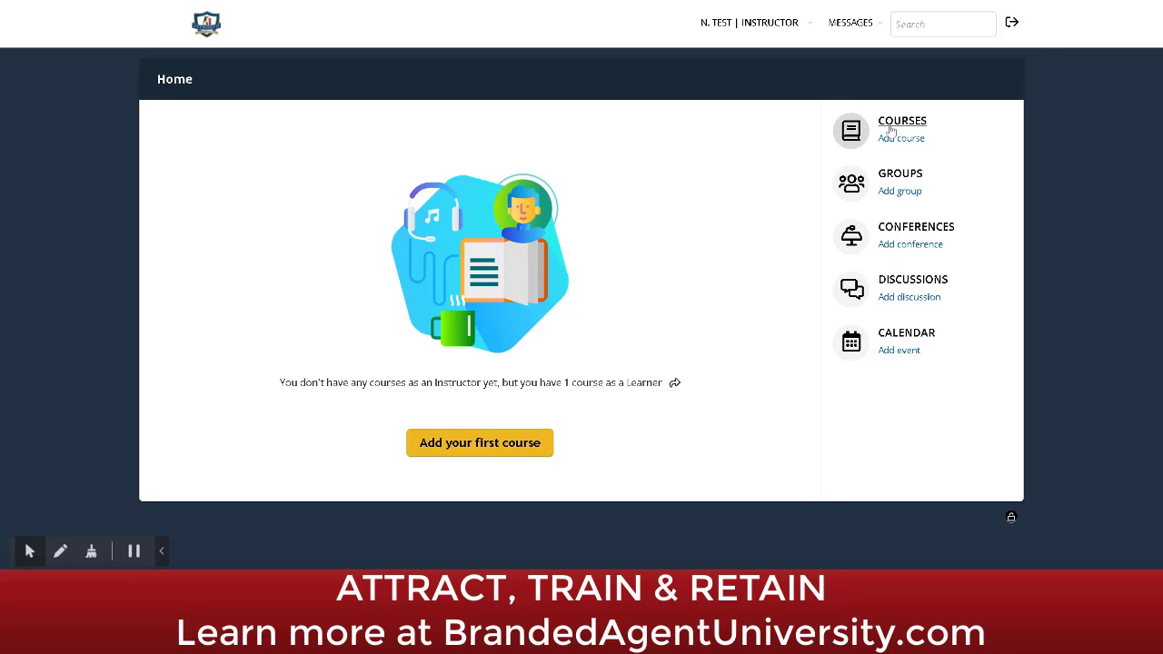
Step: Start the first course, name it 'Test', and leave the category unselected
{"action": "left_click", "coordinate": [476, 450]}
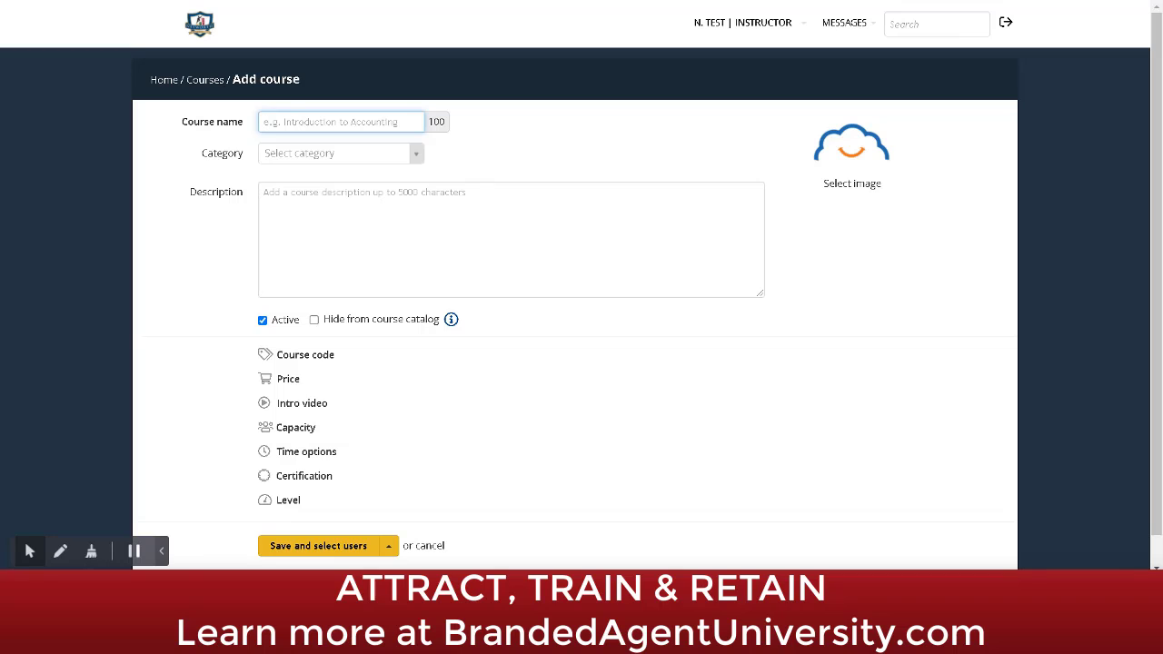
{"action": "type", "text": "Test"}
{"action": "left_click", "coordinate": [327, 160]}
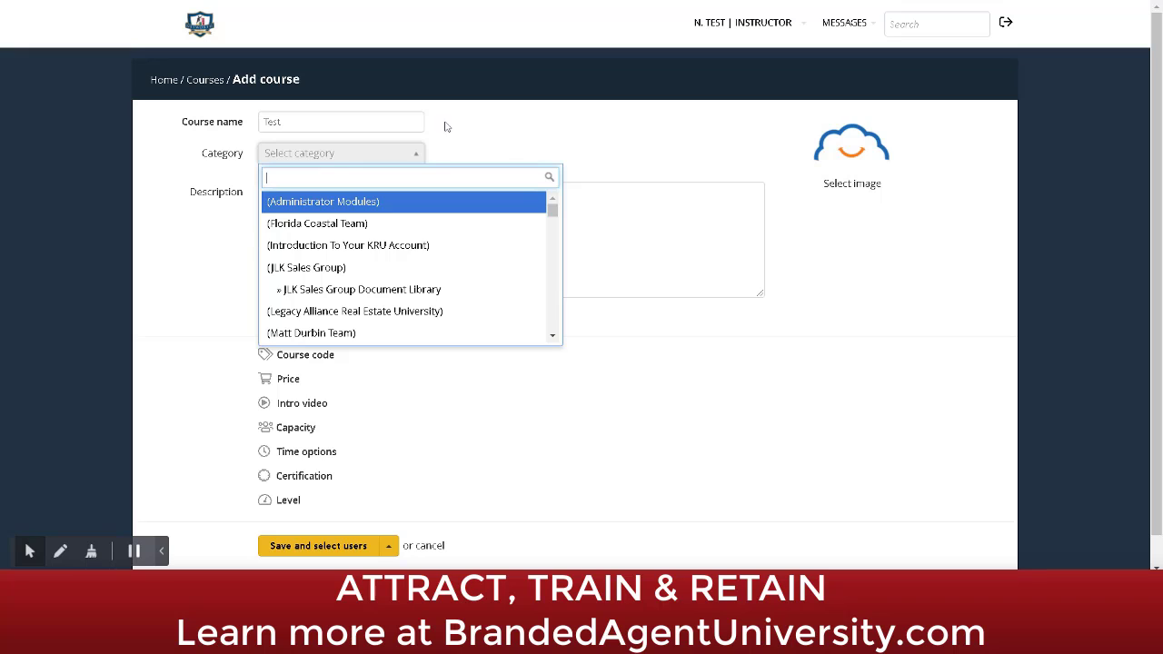
{"action": "left_click", "coordinate": [649, 130]}
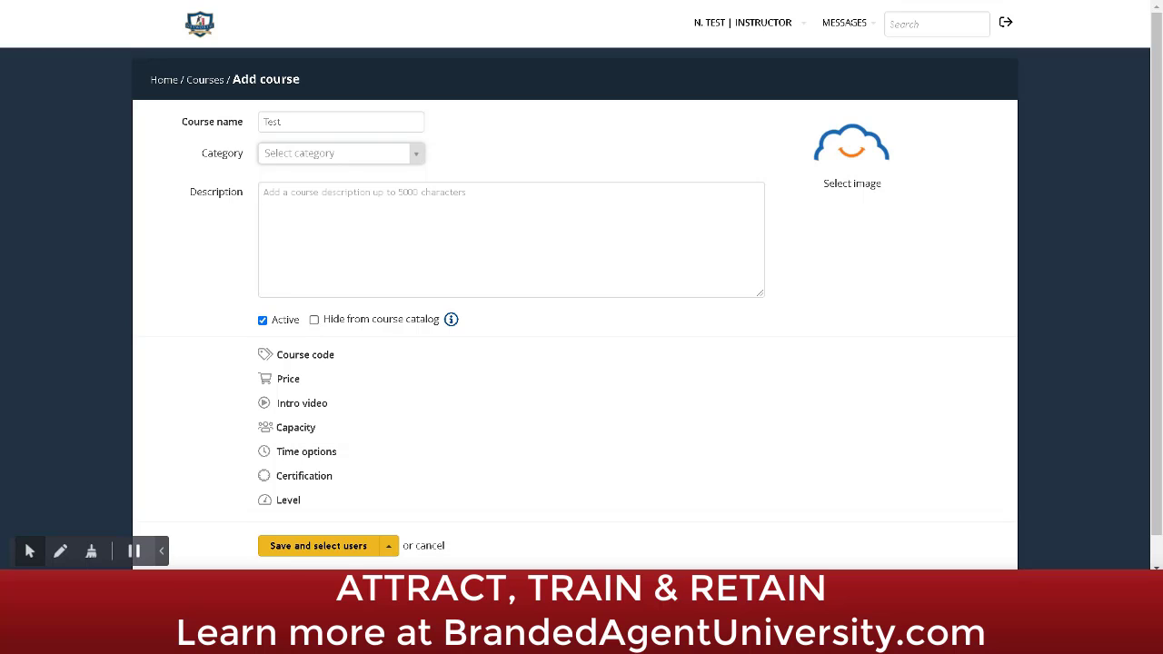
Step: Expand the empty Course code field on the Test course form
{"action": "left_click", "coordinate": [305, 354]}
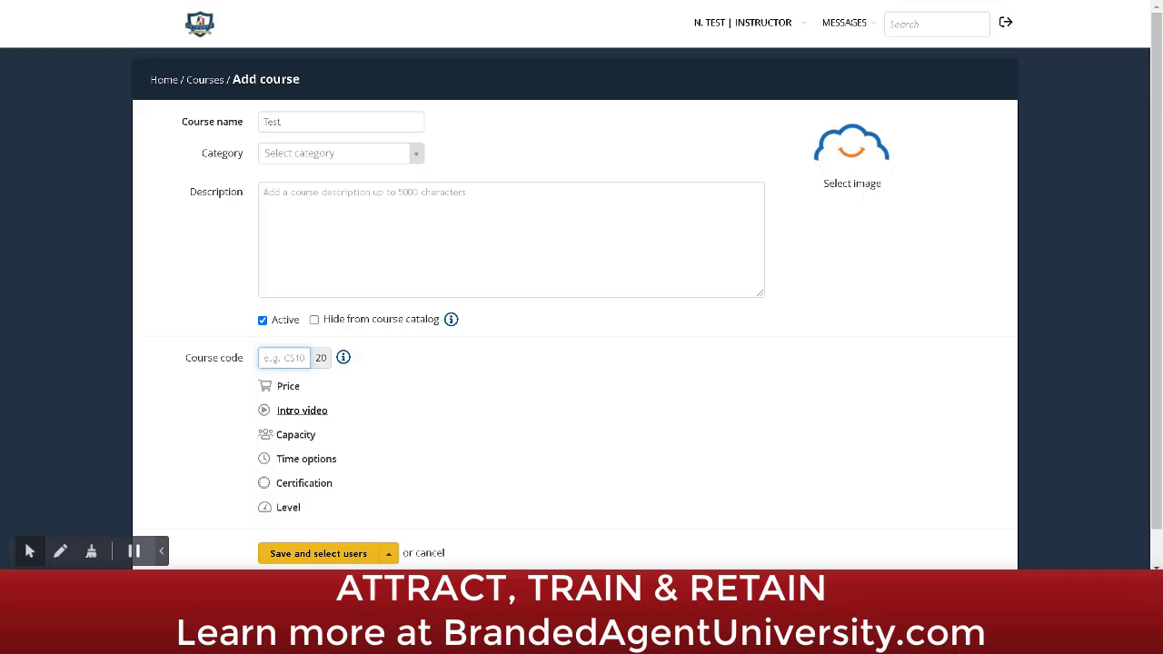
Step: Expand Time options, Certification and Level, leaving Retain access switched off
{"action": "left_click", "coordinate": [293, 460]}
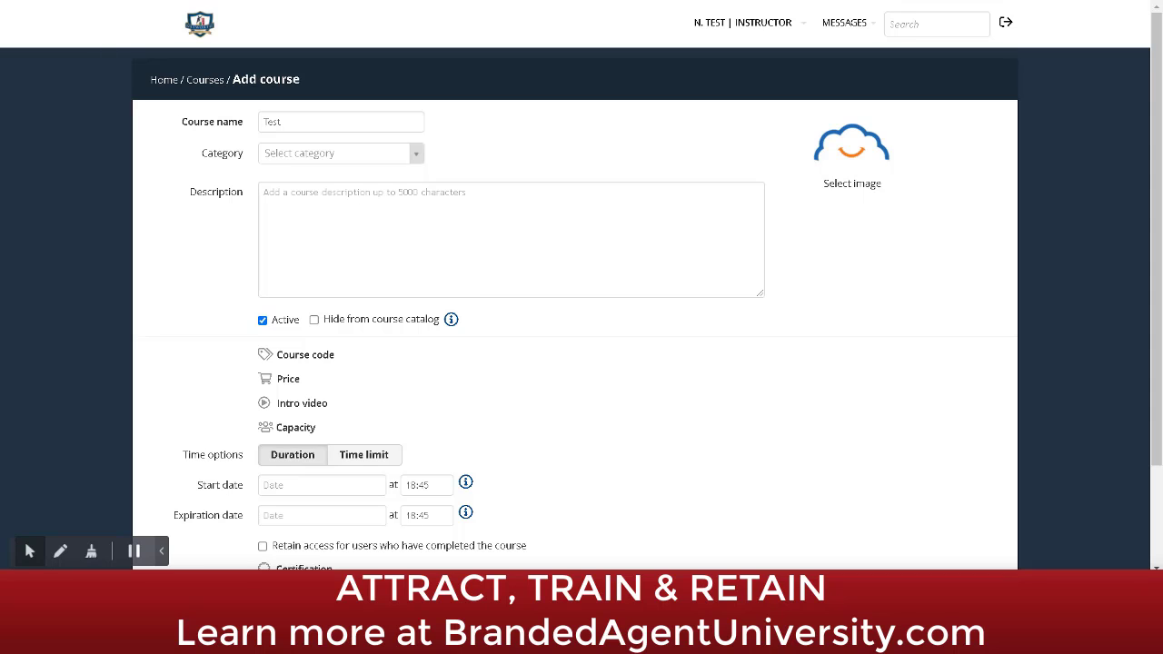
{"action": "left_click_drag", "start_coordinate": [1160, 381], "coordinate": [1159, 495]}
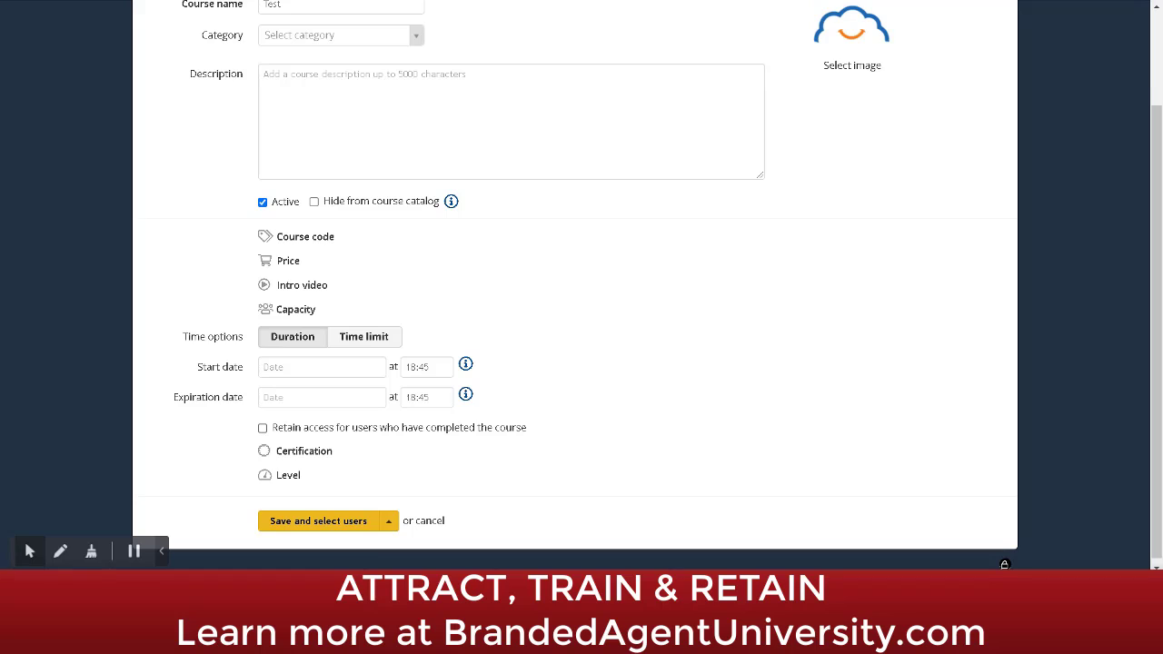
{"action": "left_click", "coordinate": [263, 429]}
{"action": "left_click", "coordinate": [262, 428]}
{"action": "left_click", "coordinate": [297, 452]}
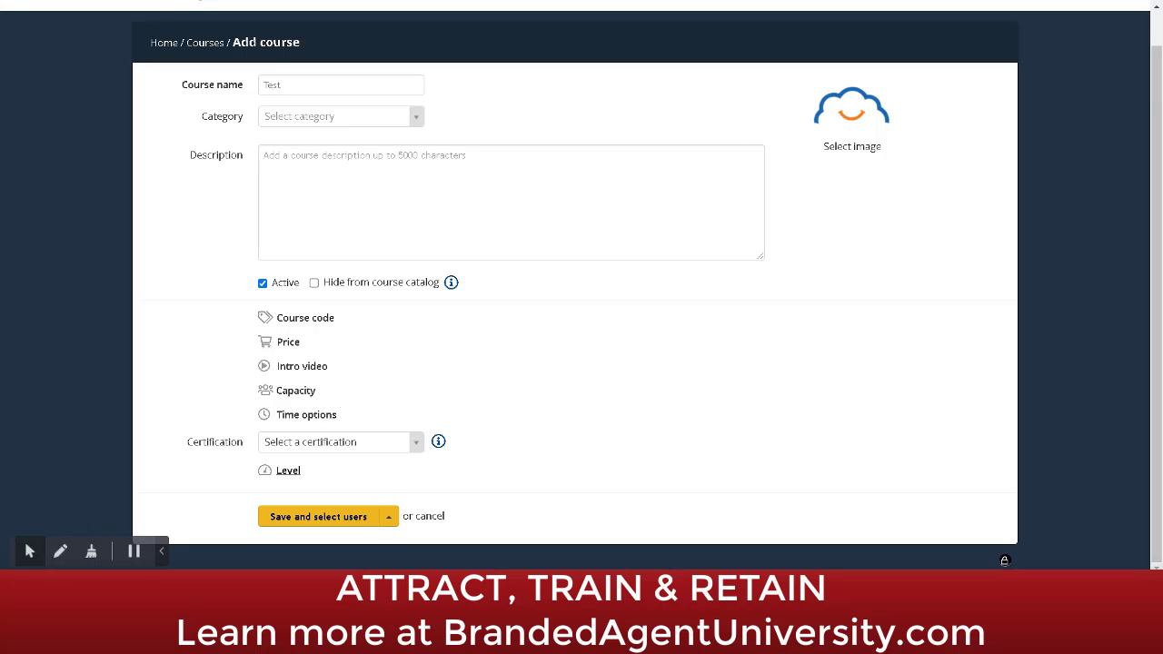
{"action": "left_click", "coordinate": [285, 471]}
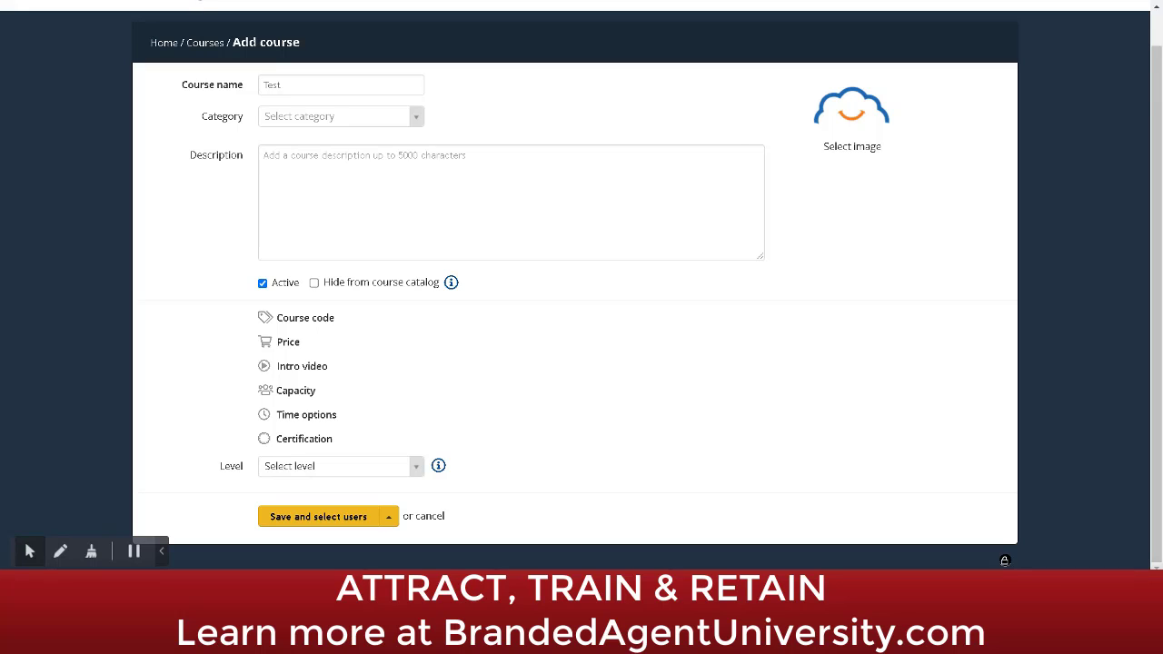
Step: Save the Test course, enroll a user as Instructor, then unenroll them again
{"action": "left_click", "coordinate": [348, 517]}
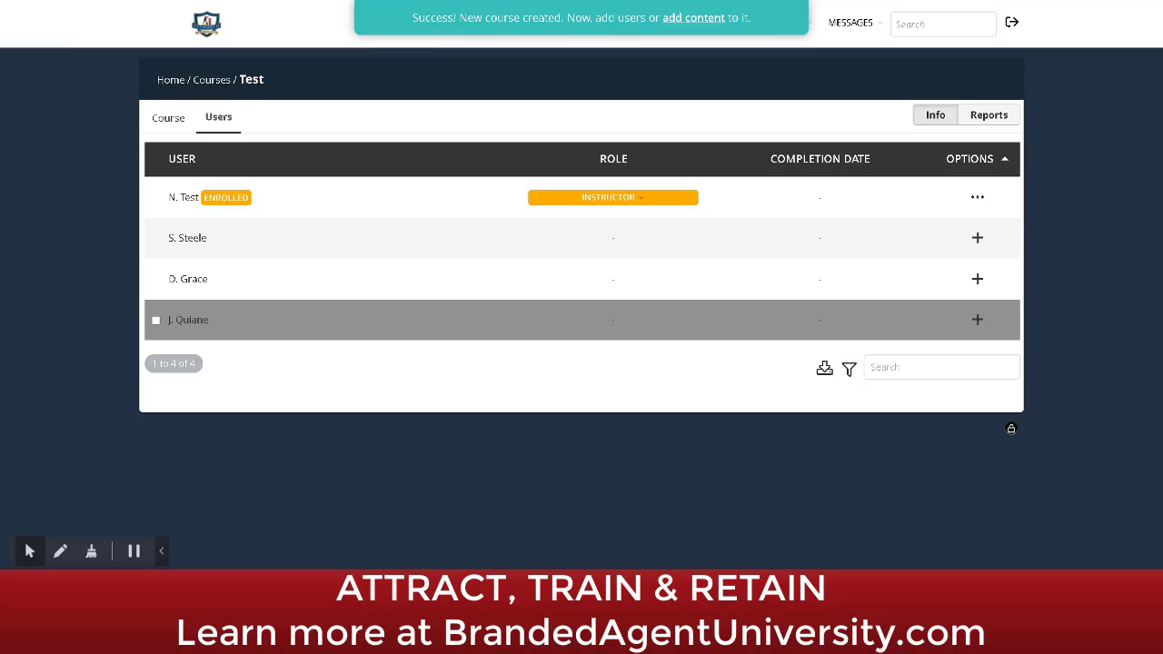
{"action": "left_click", "coordinate": [972, 278]}
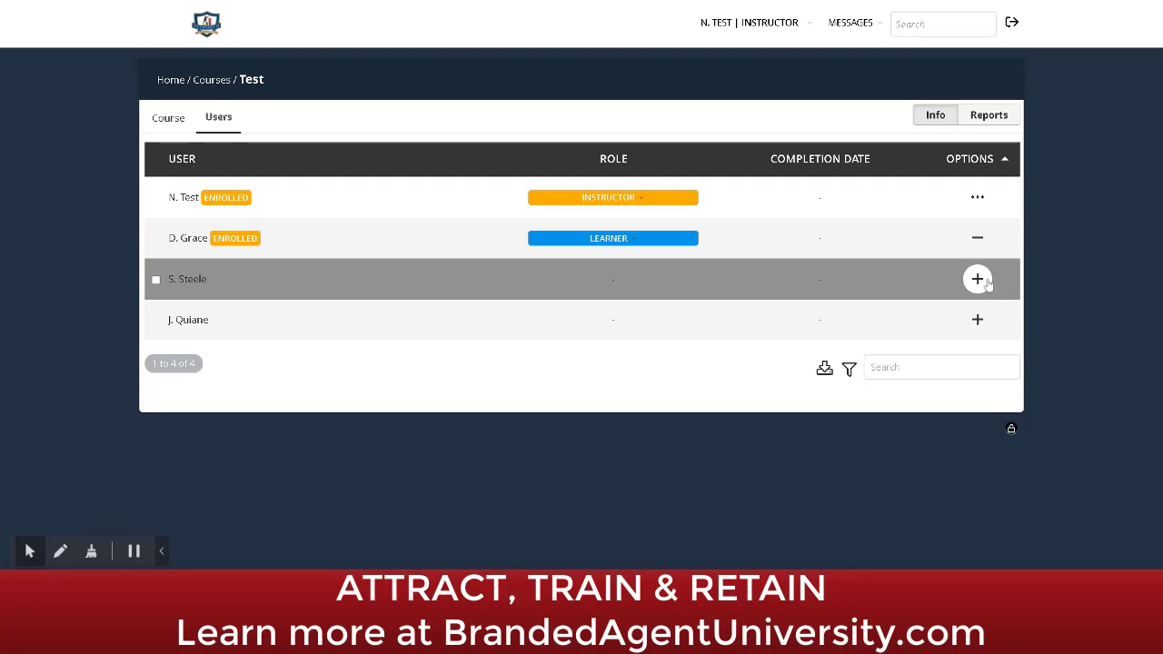
{"action": "left_click", "coordinate": [596, 240]}
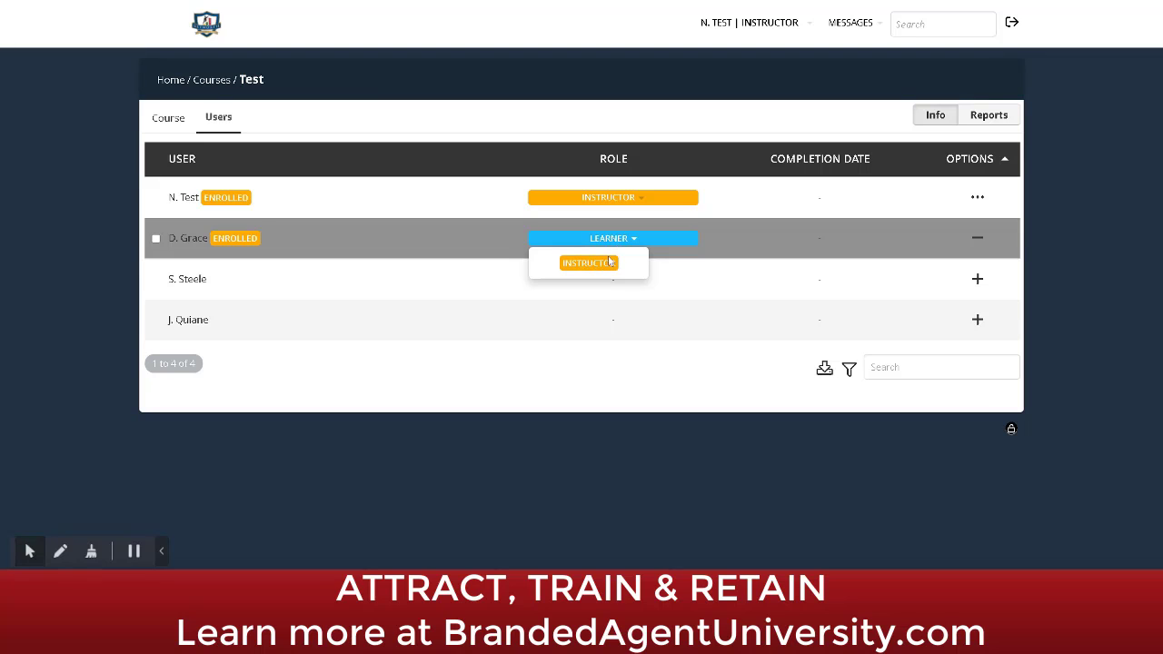
{"action": "left_click", "coordinate": [596, 266]}
{"action": "left_click", "coordinate": [977, 238]}
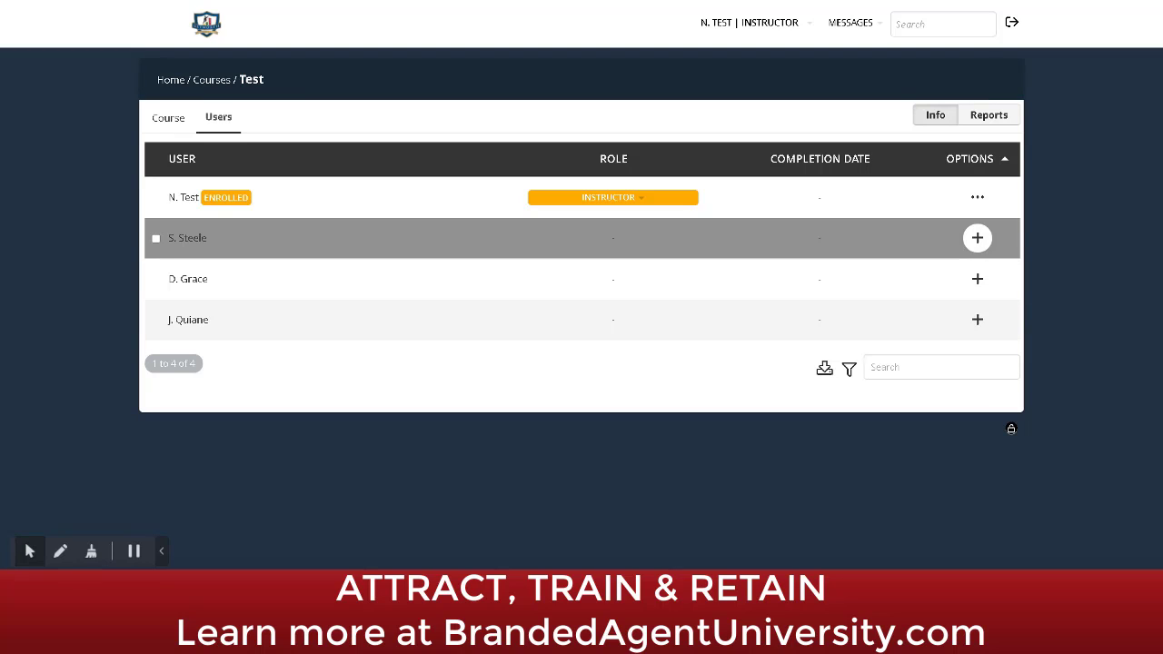
Step: Go from the Course tab to the Test course's empty content page
{"action": "left_click", "coordinate": [168, 119]}
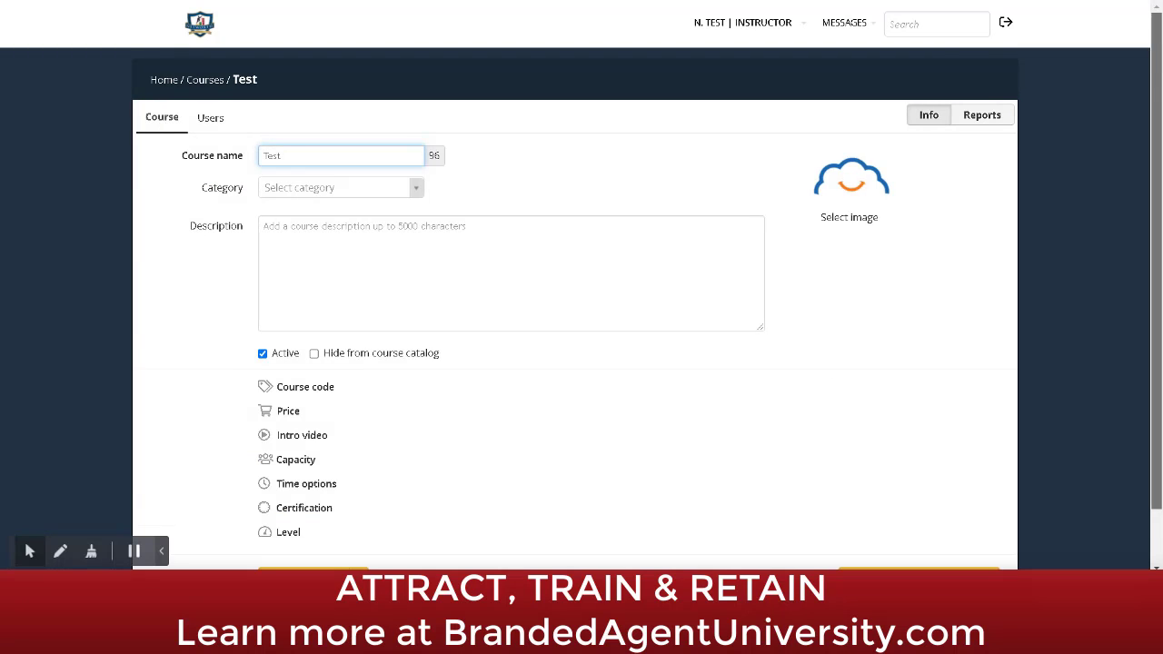
{"action": "scroll", "coordinate": [881, 532], "scroll_direction": "down", "scroll_amount": 1}
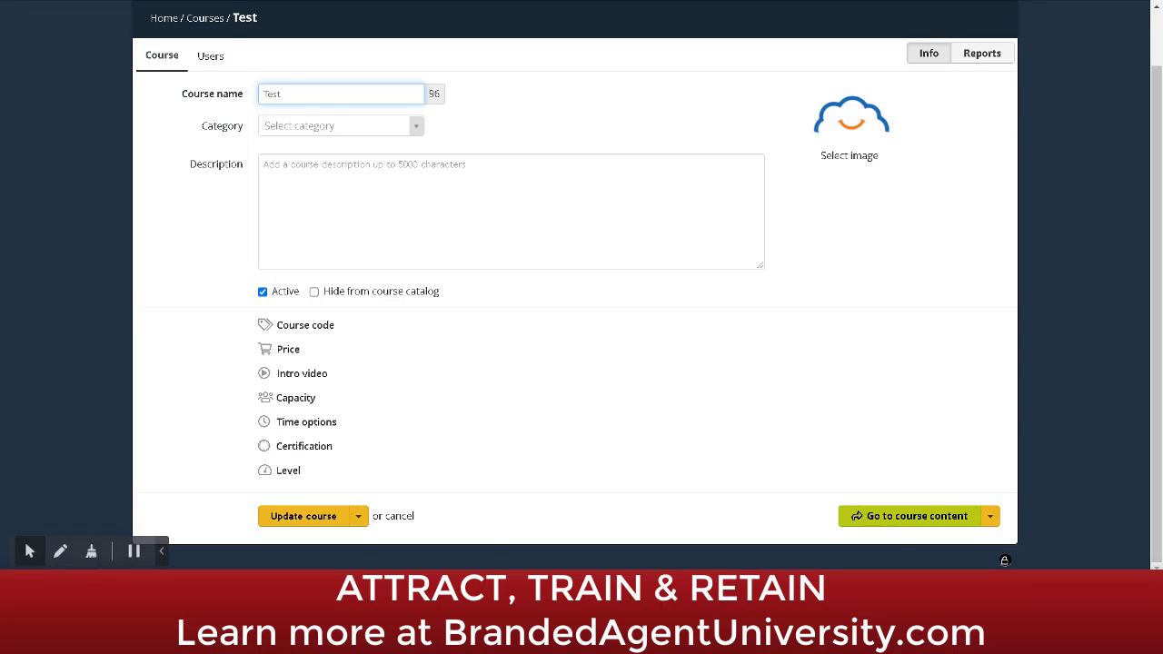
{"action": "left_click", "coordinate": [902, 516]}
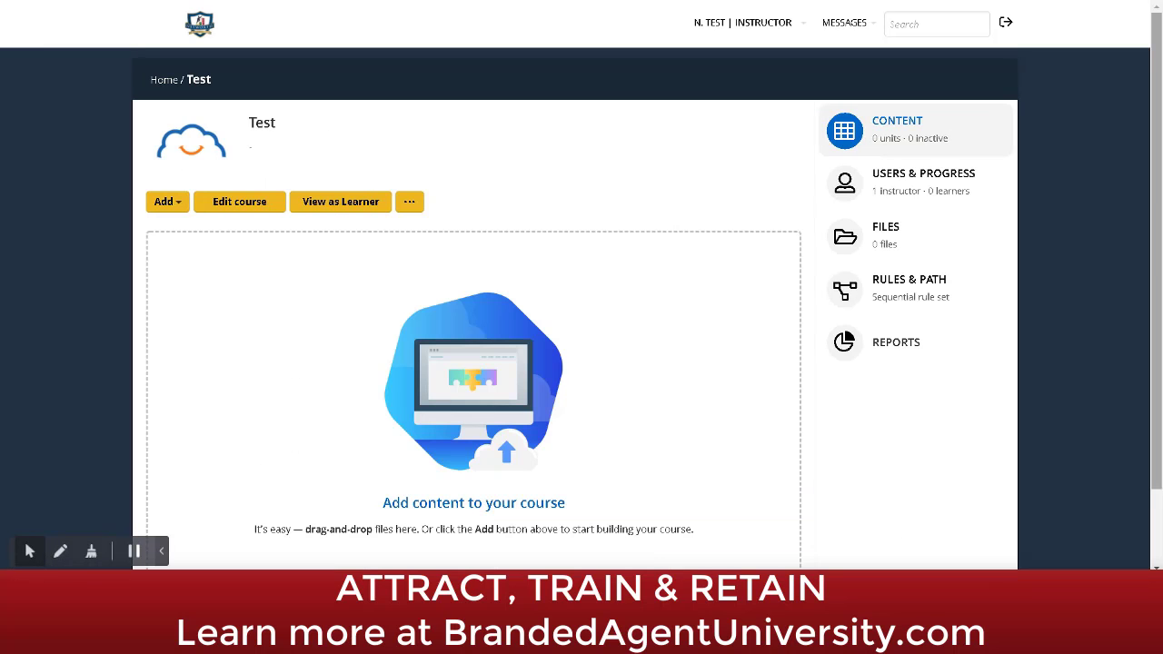
{"action": "scroll", "coordinate": [1004, 568], "scroll_direction": "down", "scroll_amount": 1}
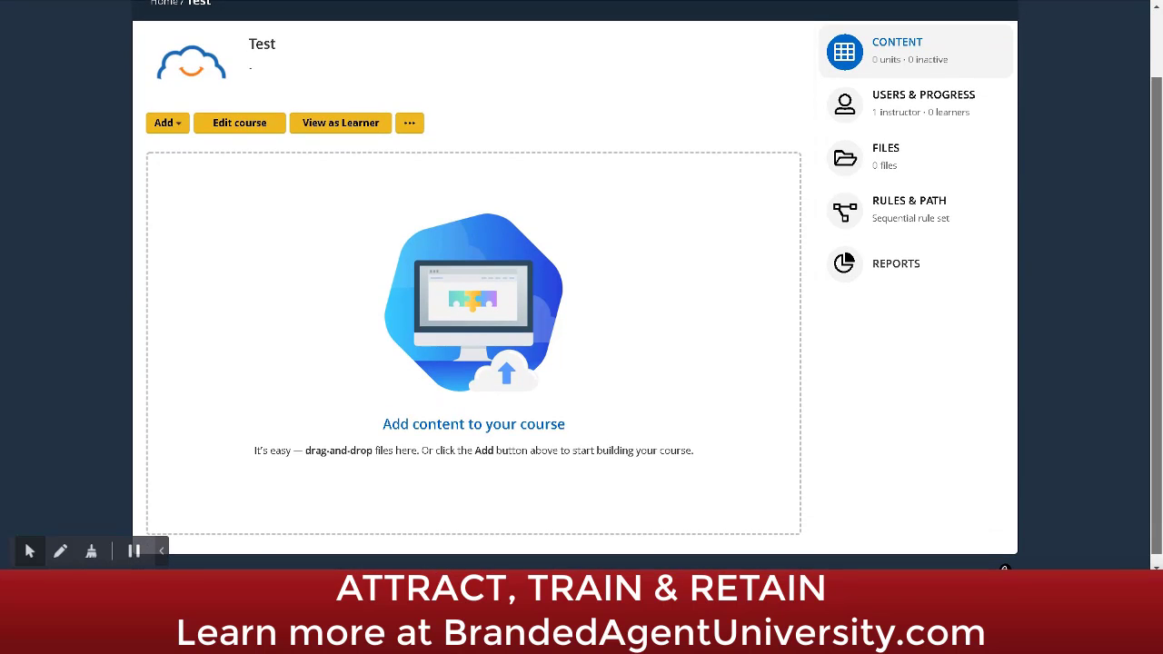
{"action": "scroll", "coordinate": [1004, 569], "scroll_direction": "up", "scroll_amount": 1}
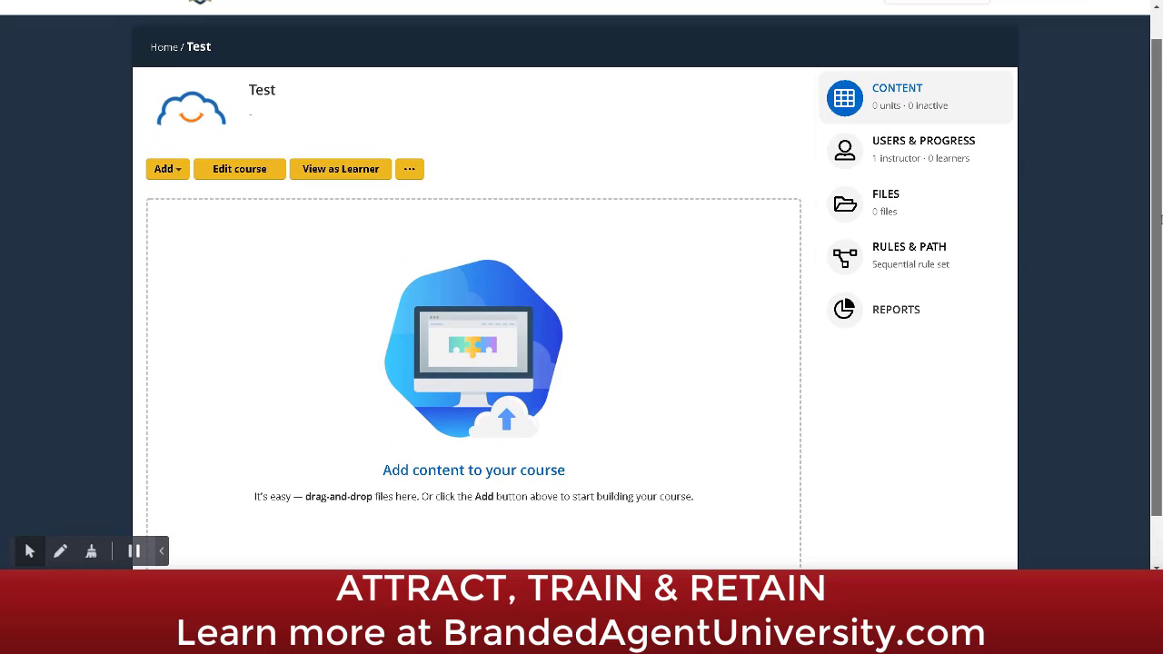
Step: View Users & Progress and cancel resetting the instructor's progress
{"action": "left_click", "coordinate": [923, 142]}
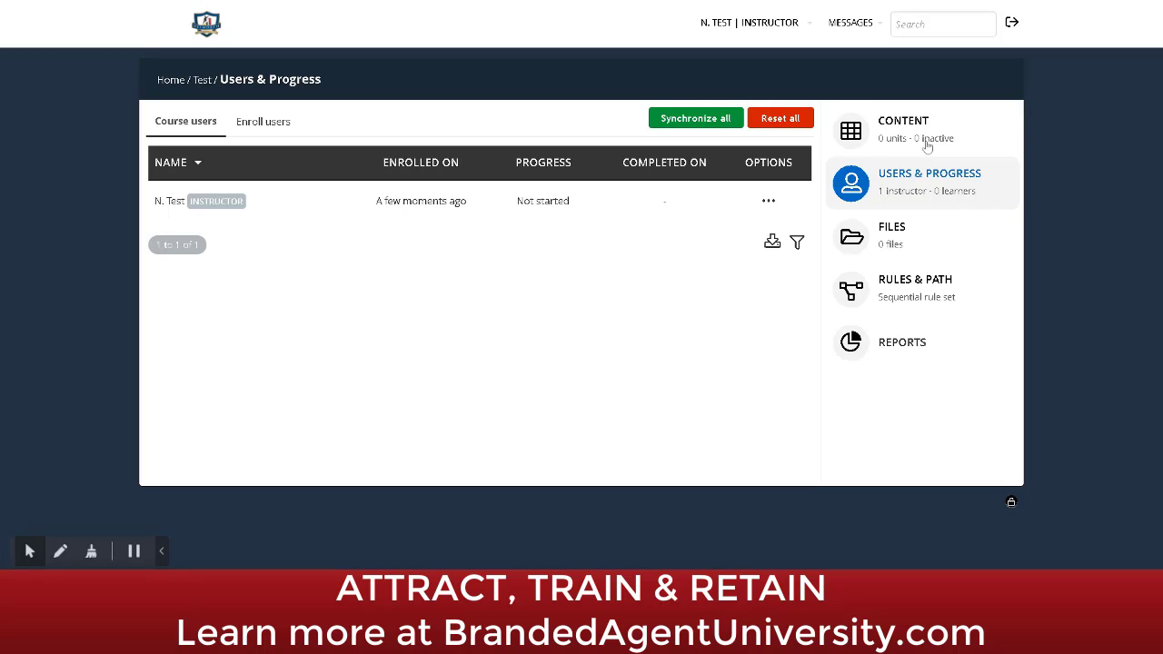
{"action": "mouse_move", "coordinate": [232, 190]}
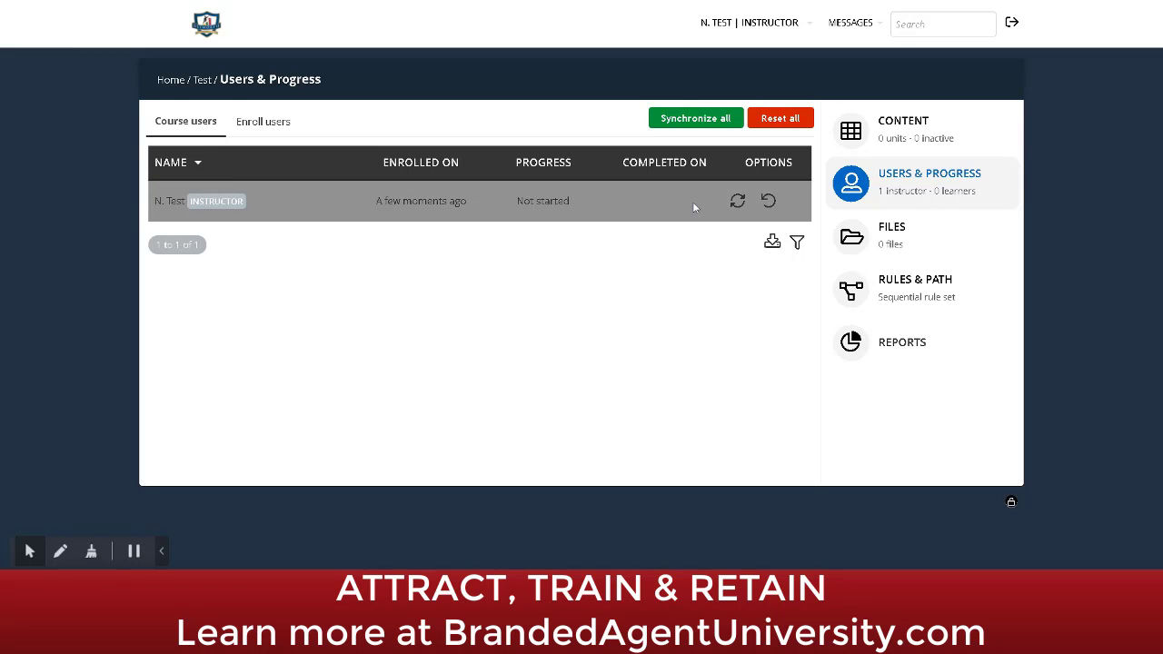
{"action": "left_click", "coordinate": [768, 201]}
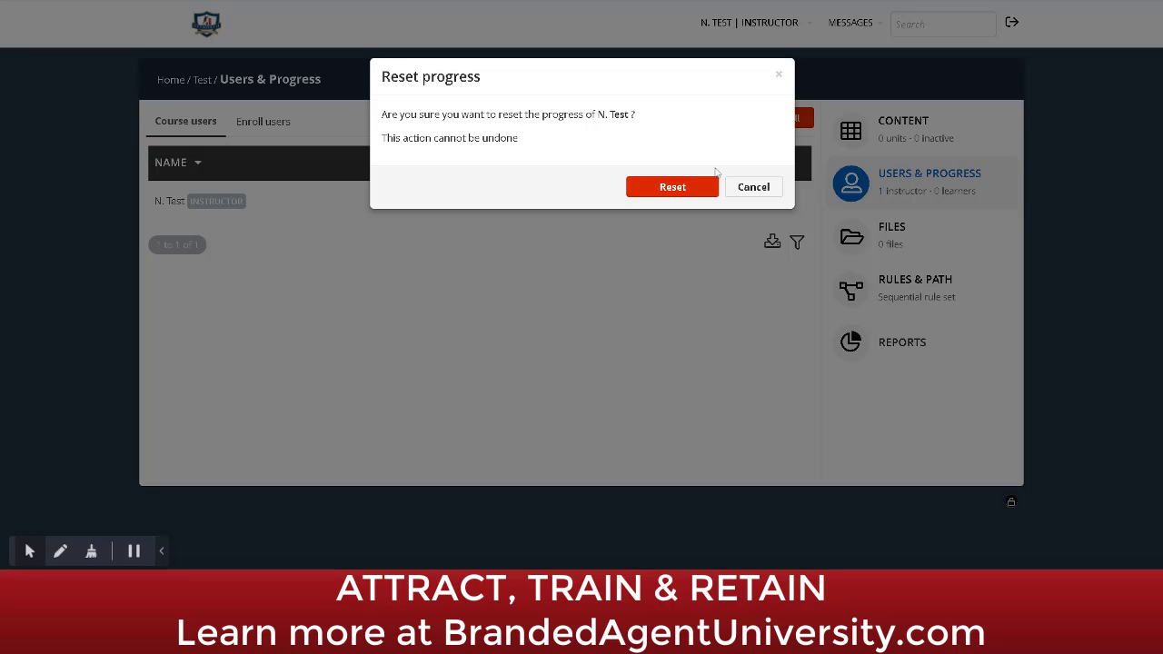
{"action": "left_click", "coordinate": [747, 187]}
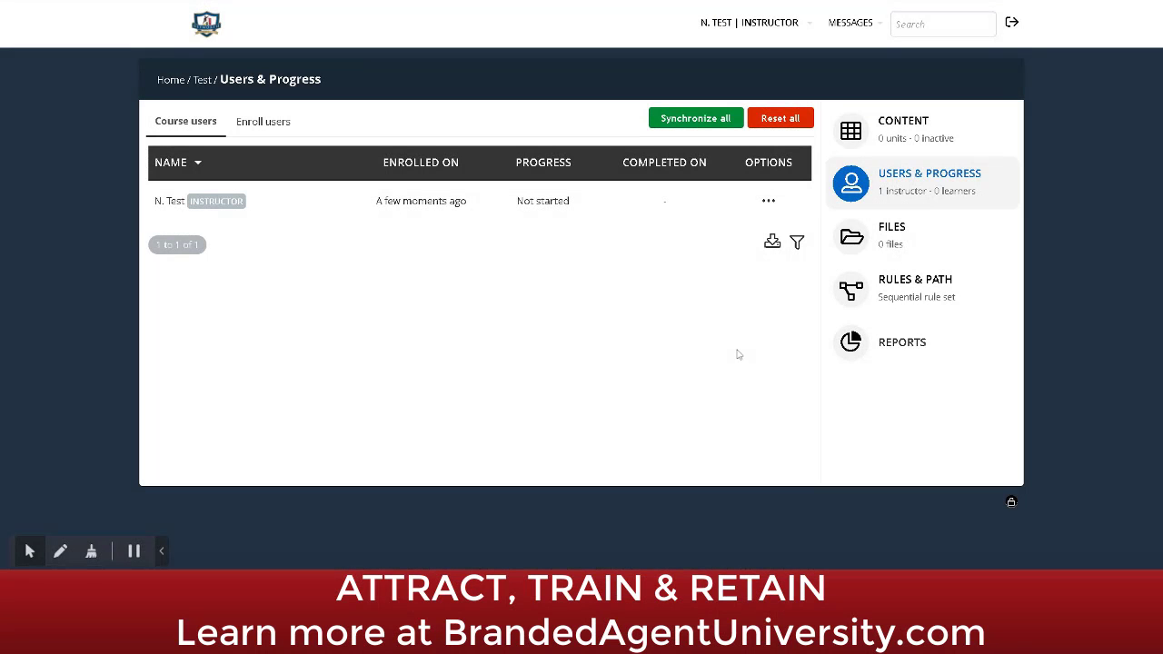
Step: Open the Test course's Files page showing no uploaded files
{"action": "left_click", "coordinate": [892, 244]}
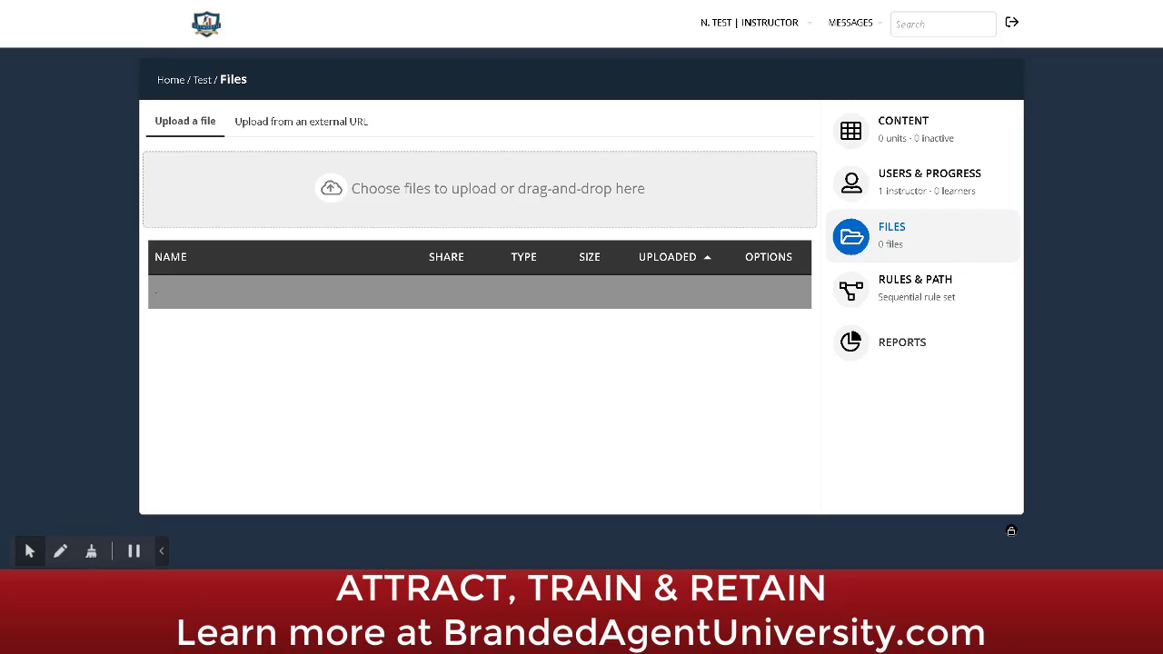
{"action": "left_click", "coordinate": [906, 285]}
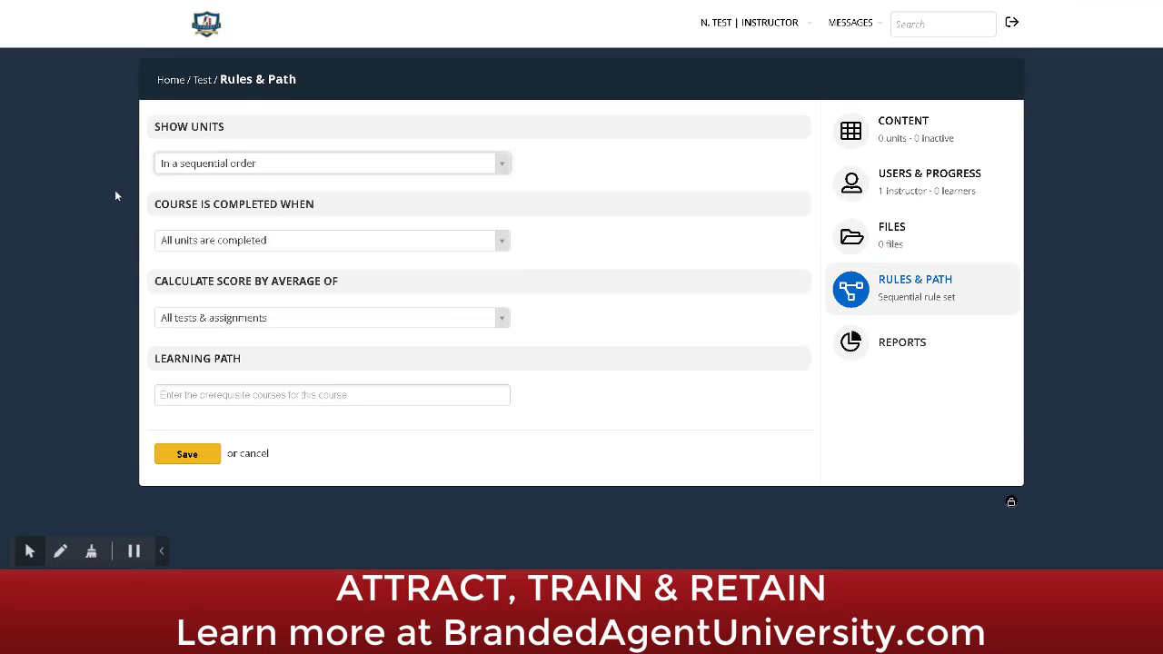
{"action": "left_click", "coordinate": [288, 164]}
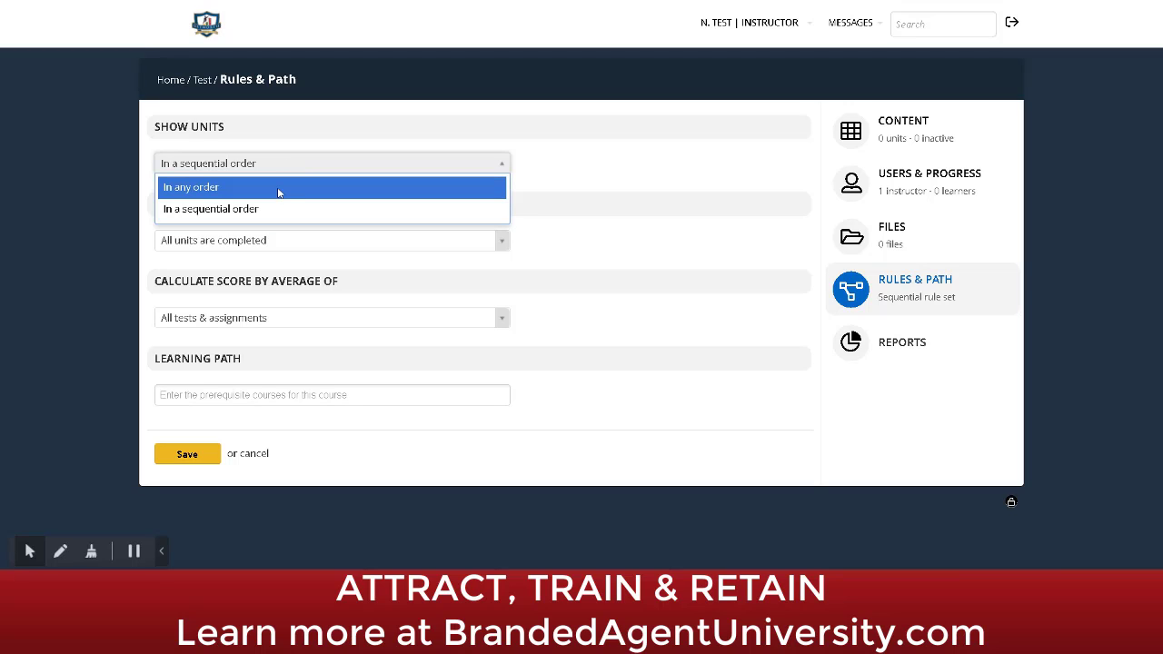
{"action": "left_click", "coordinate": [278, 190]}
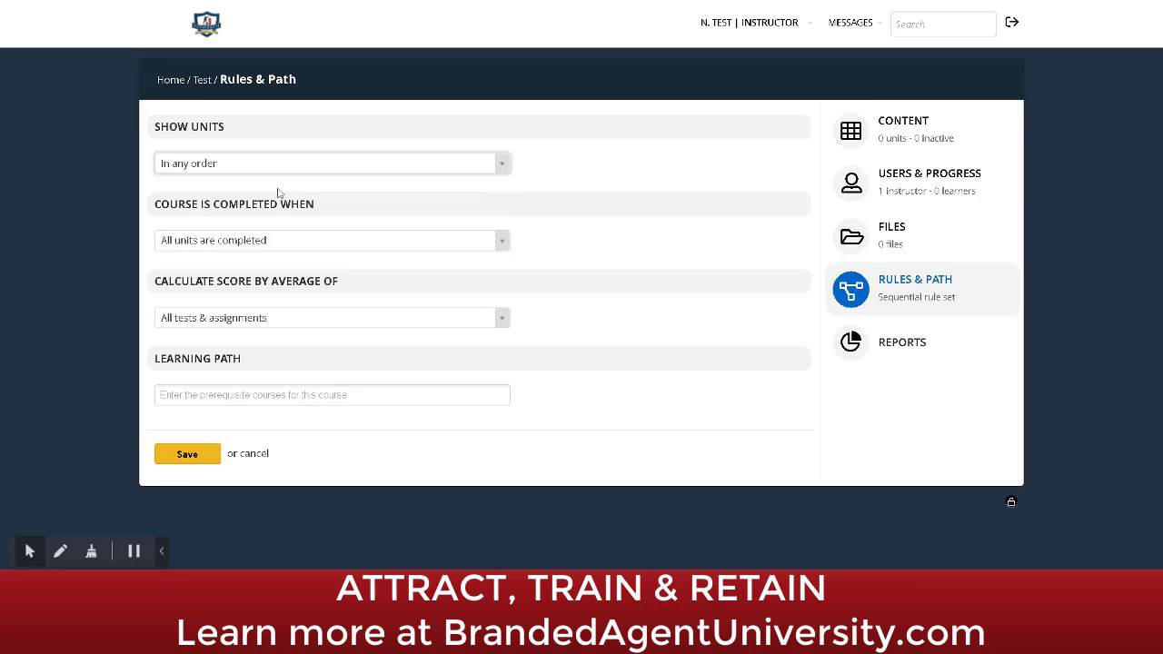
{"action": "left_click", "coordinate": [278, 245]}
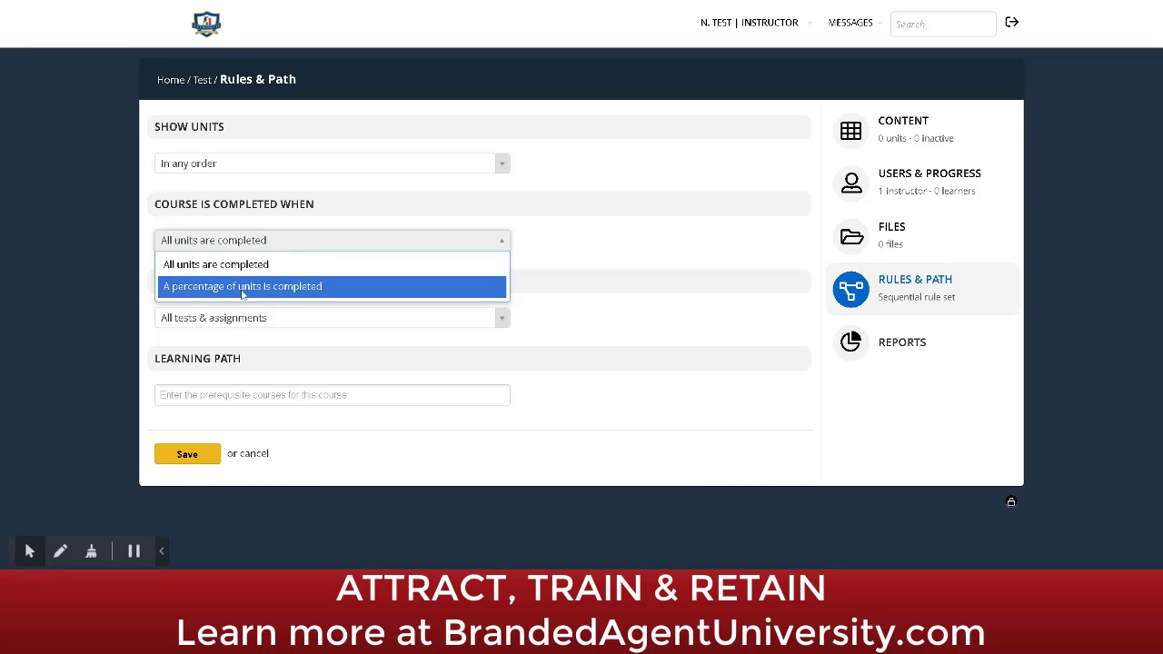
{"action": "left_click", "coordinate": [569, 252]}
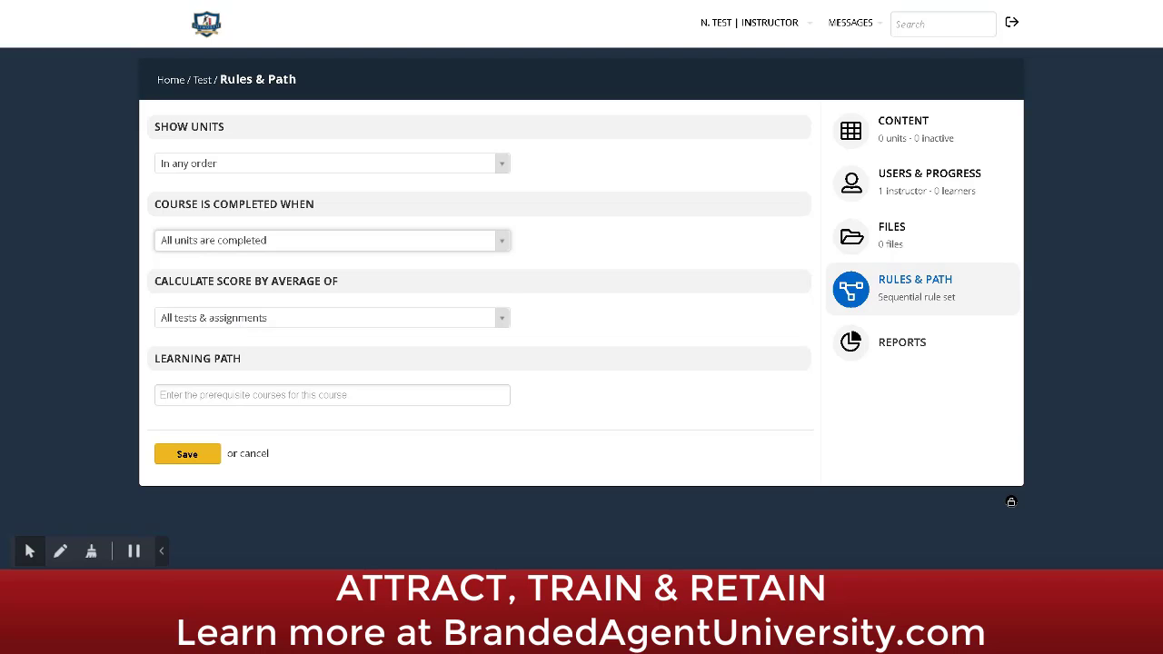
{"action": "left_click", "coordinate": [241, 318]}
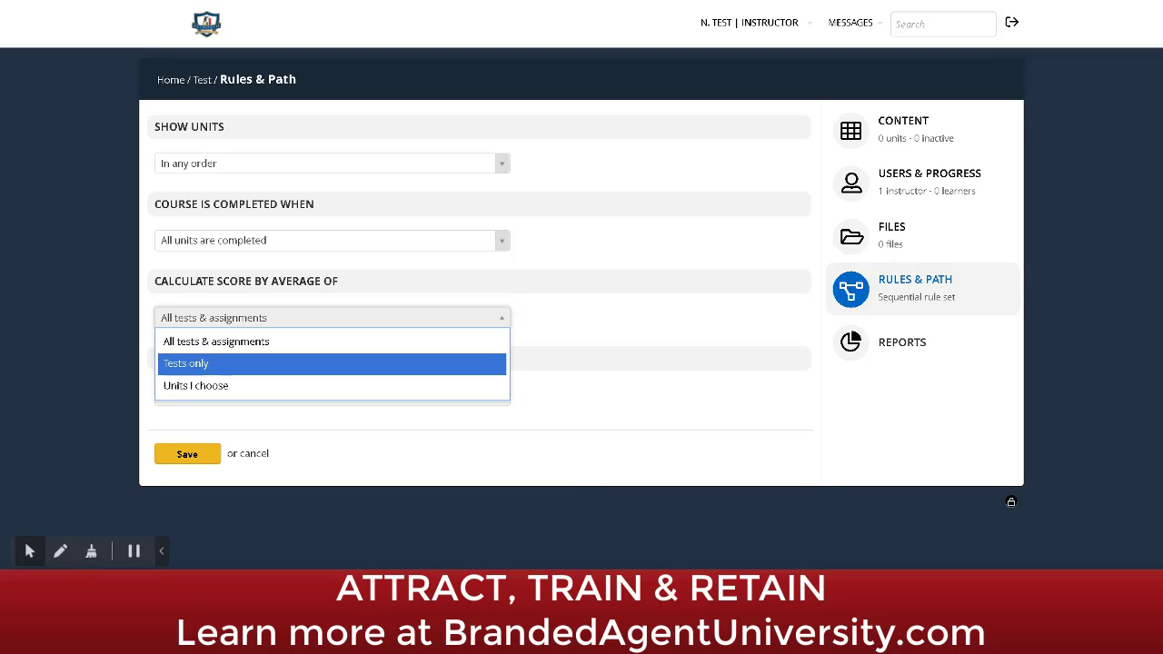
{"action": "left_click", "coordinate": [596, 322]}
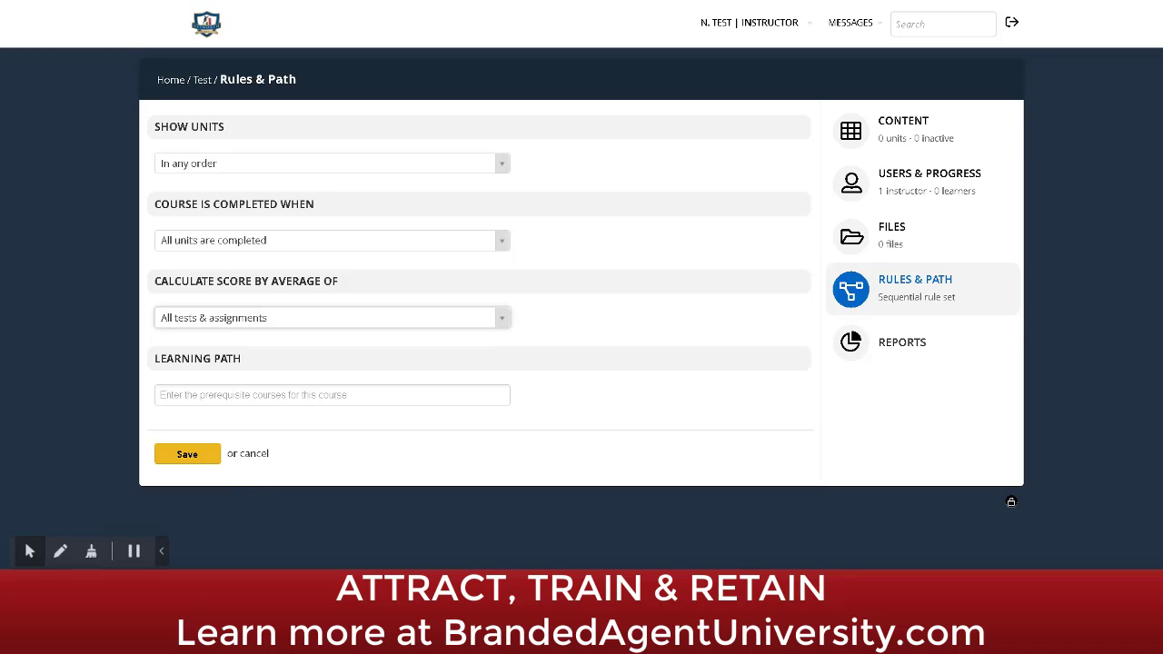
Step: Open the Test course reports, view Users and Timeline, then return to Overview
{"action": "left_click", "coordinate": [897, 344]}
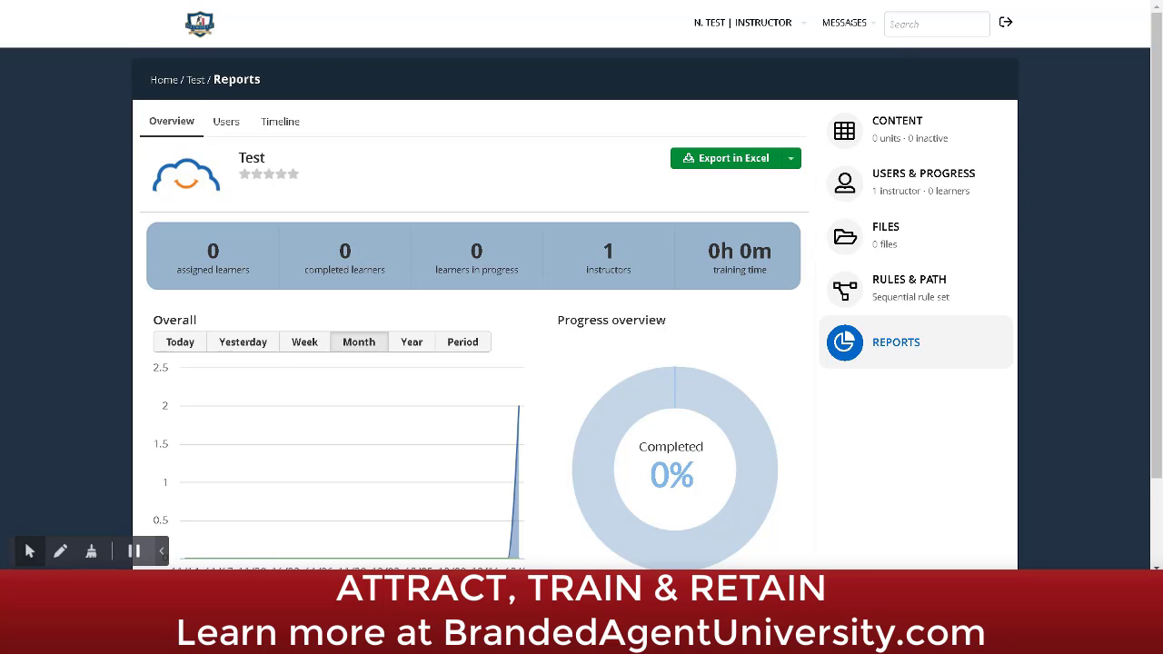
{"action": "left_click", "coordinate": [226, 123]}
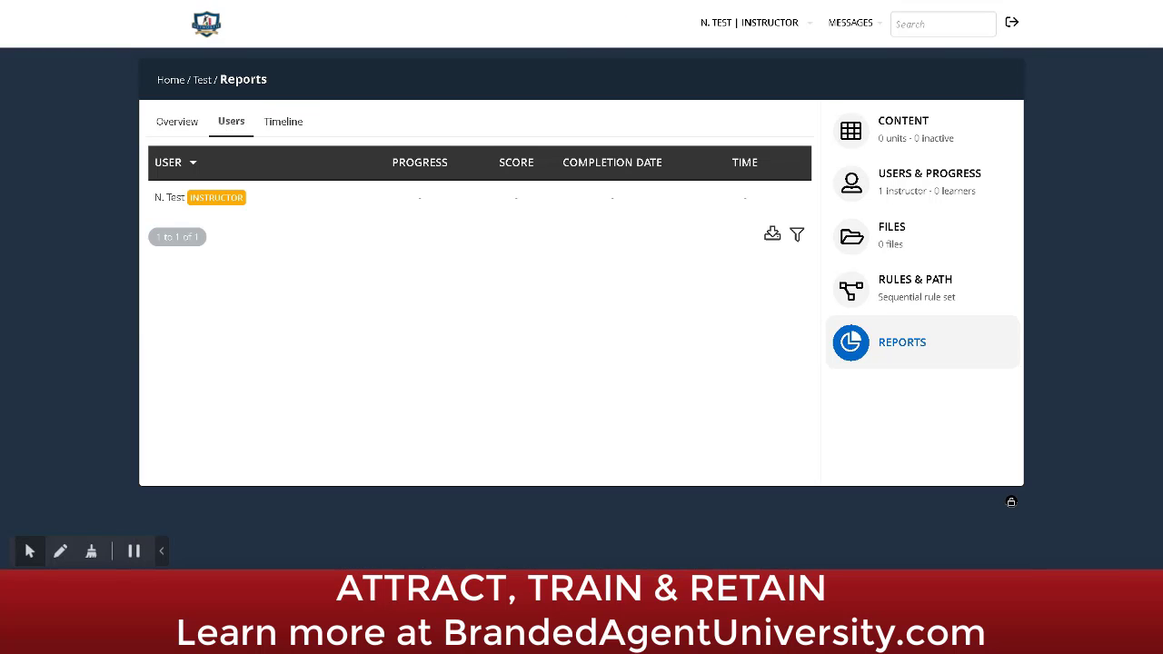
{"action": "left_click", "coordinate": [287, 116]}
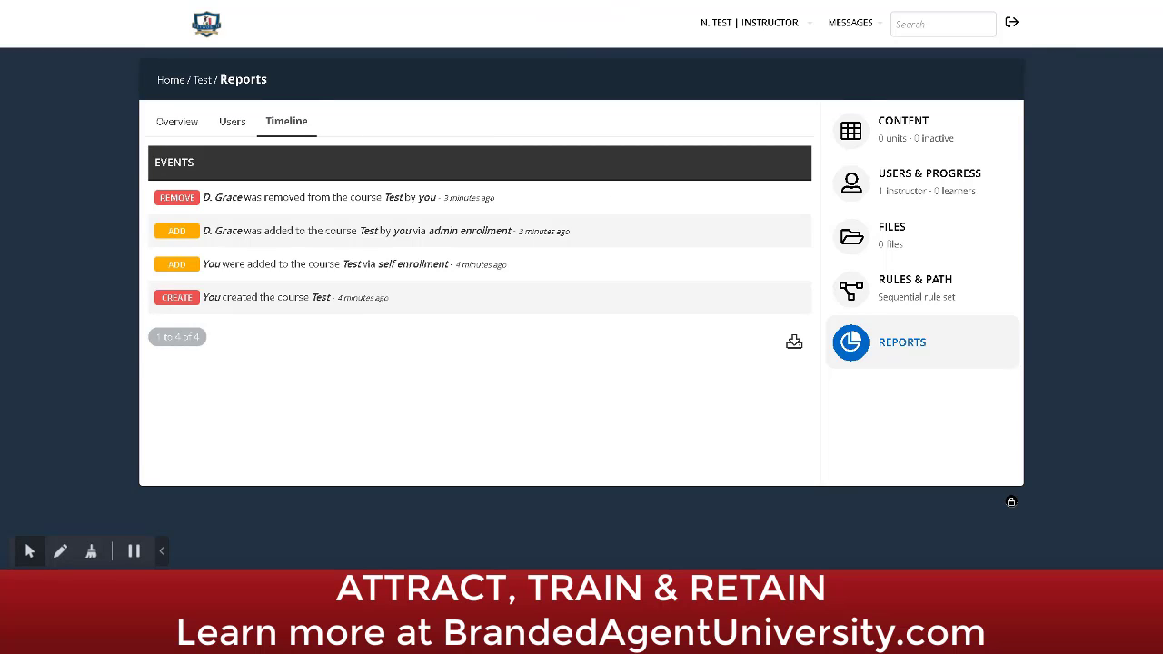
{"action": "left_click", "coordinate": [177, 128]}
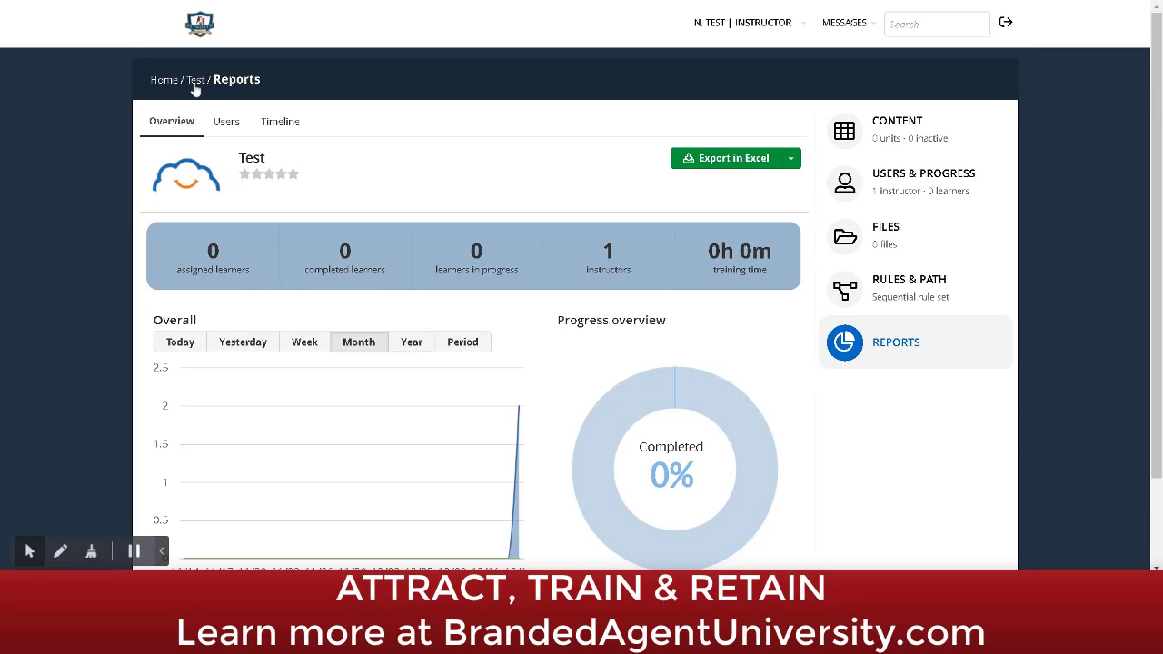
Step: Return to the Test course page and list the unit types available to add
{"action": "left_click", "coordinate": [195, 83]}
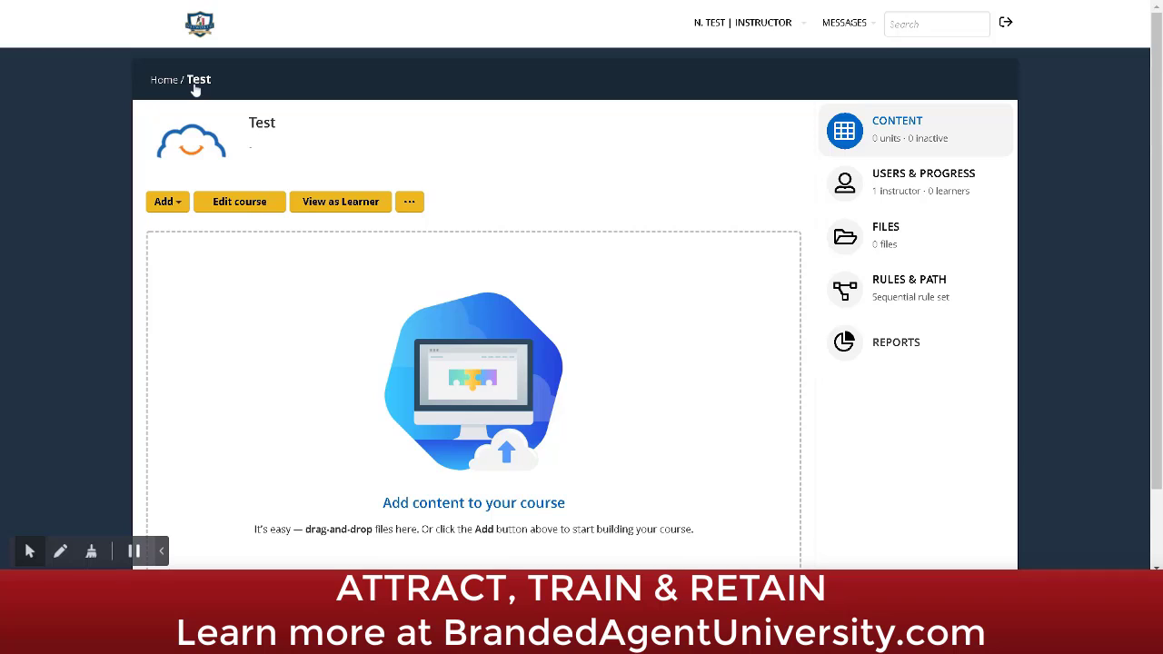
{"action": "left_click", "coordinate": [180, 208]}
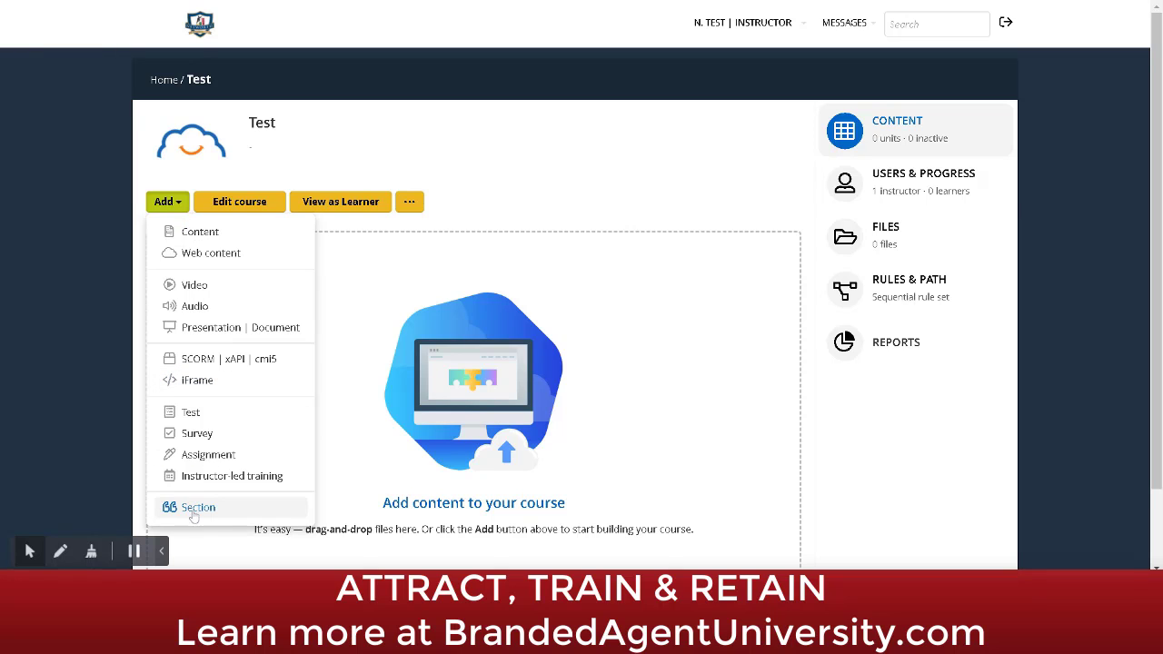
Step: Start a new Content unit for the Test course
{"action": "left_click", "coordinate": [203, 231]}
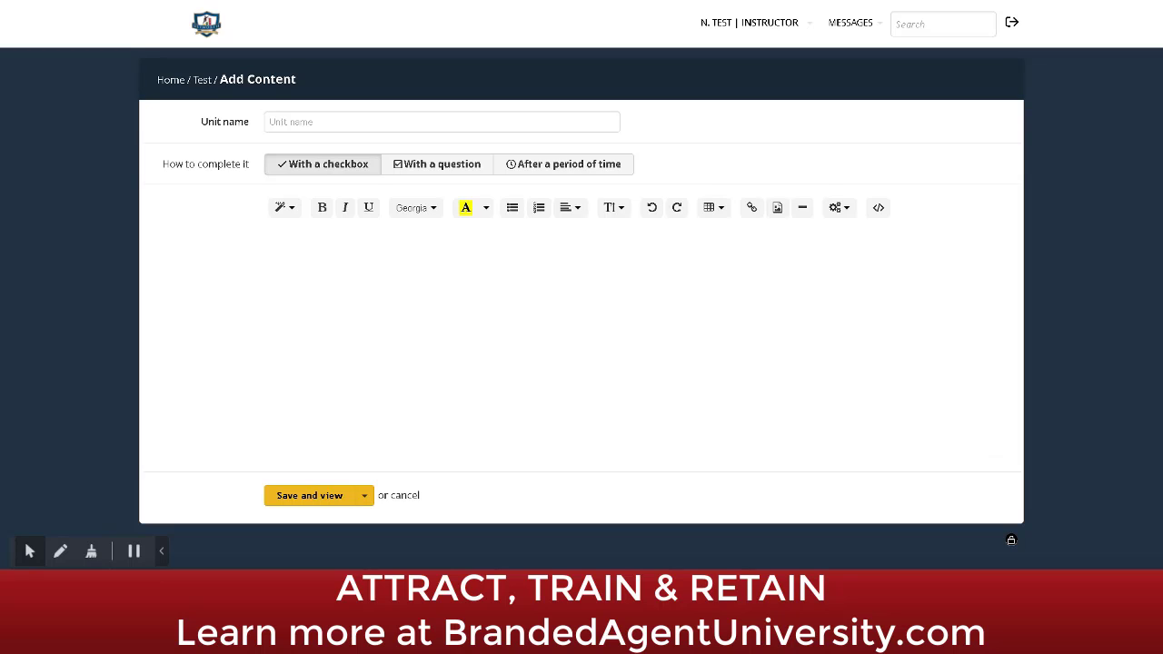
Step: Start a Web content unit and fetch the energy2engage article address via google.com
{"action": "left_click", "coordinate": [206, 81]}
{"action": "left_click", "coordinate": [176, 202]}
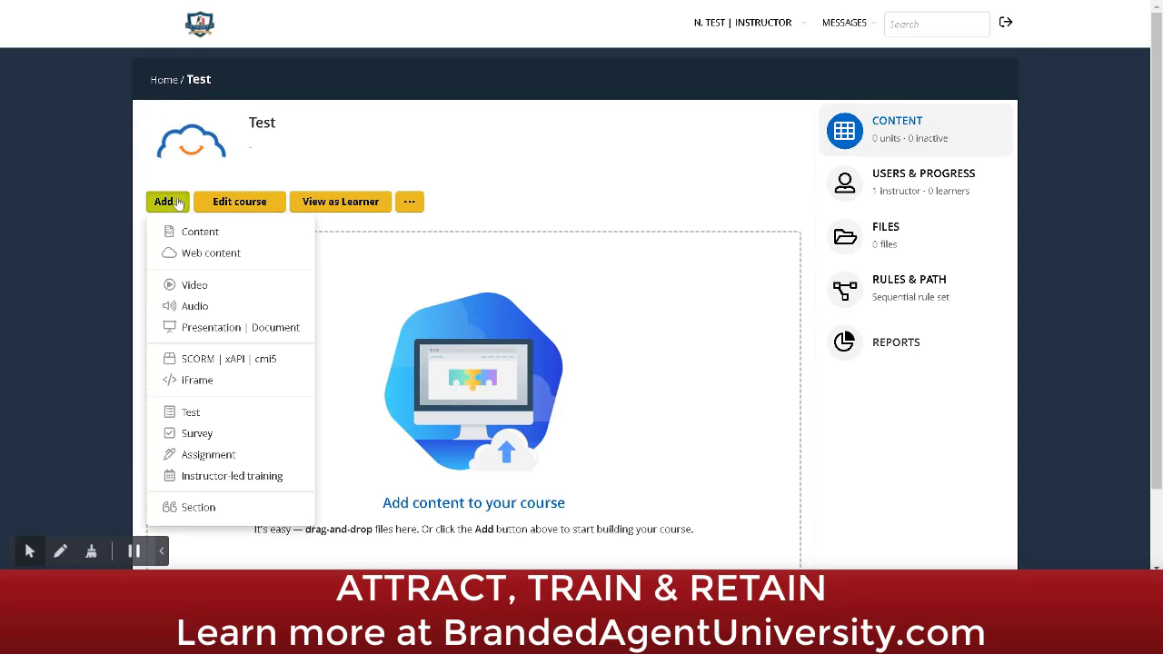
{"action": "left_click", "coordinate": [183, 253]}
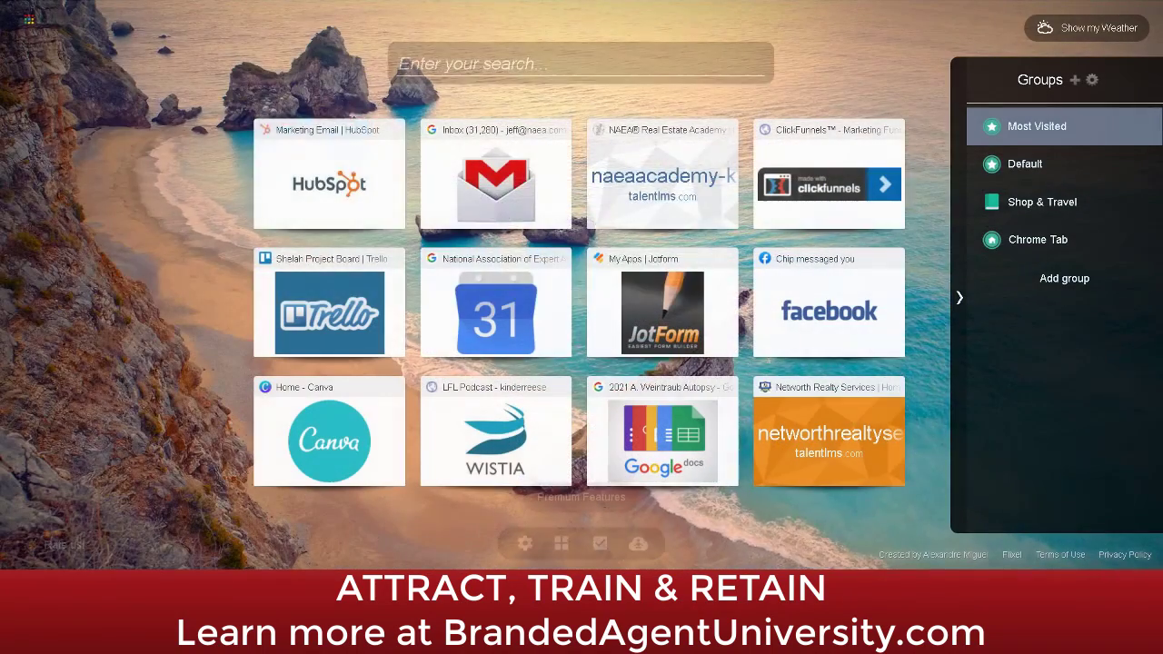
{"action": "type", "text": "google.com"}
{"action": "key", "text": "Return"}
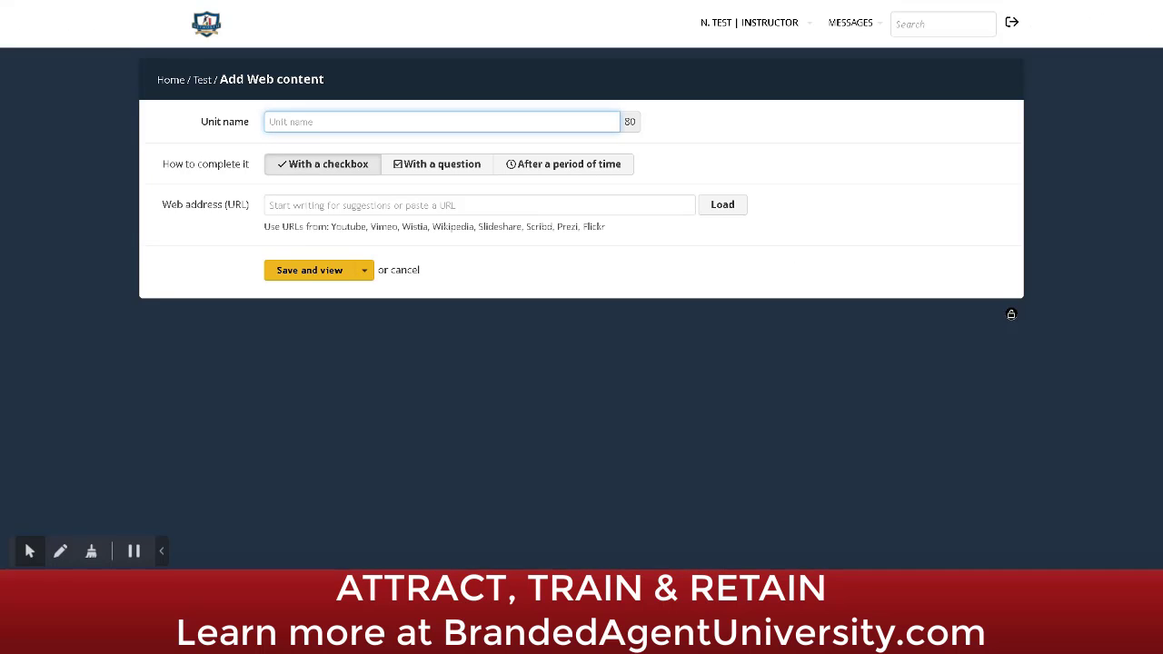
{"action": "left_click", "coordinate": [563, 205]}
Step: Paste the article address into the Web content form and load the article
{"action": "type", "text": "https://www.energy2engage.com/blog/how-to-speak-the-5-languages-of-appreciation-in-the-workplace"}
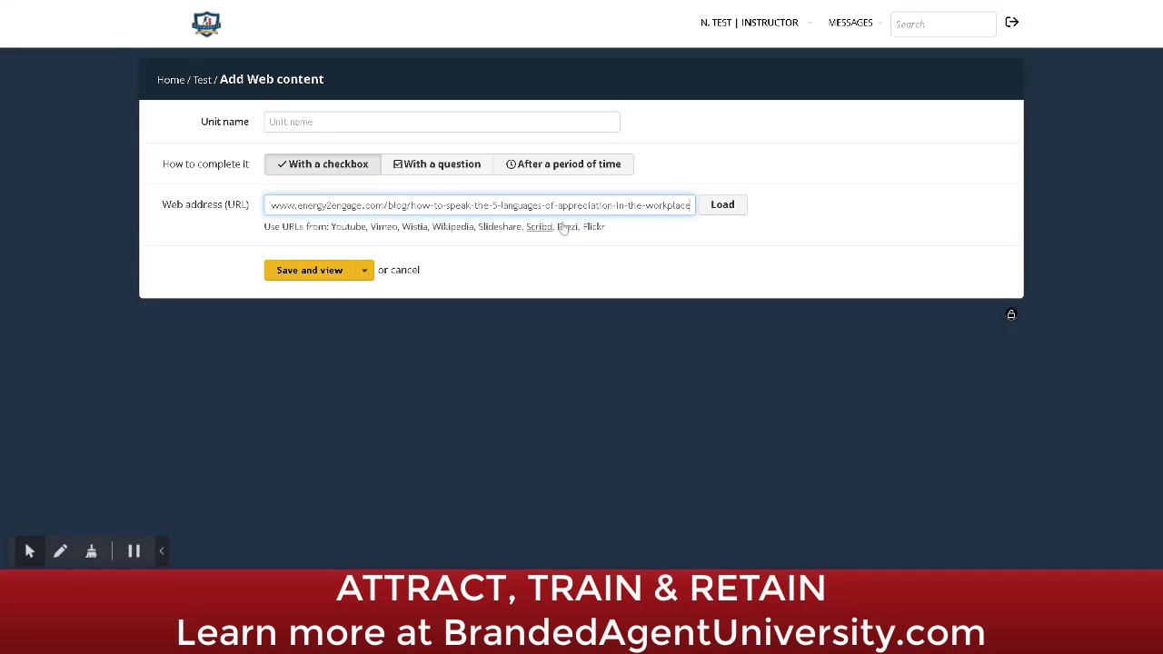
{"action": "left_click", "coordinate": [722, 204]}
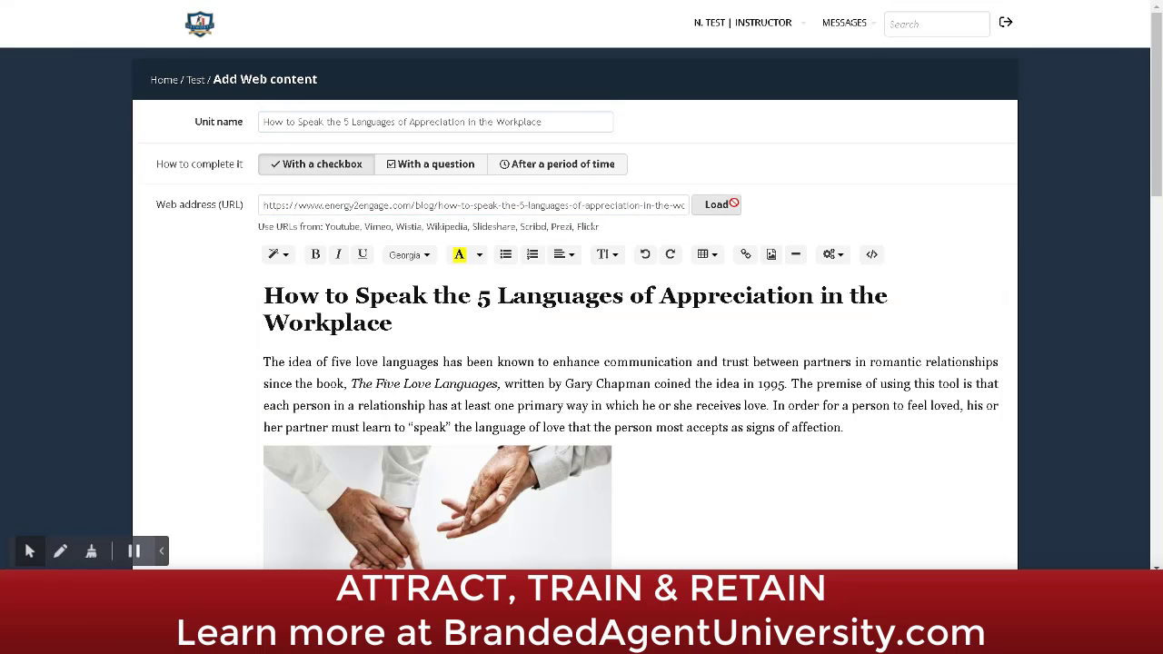
{"action": "scroll", "coordinate": [1156, 104], "scroll_direction": "down", "scroll_amount": 5}
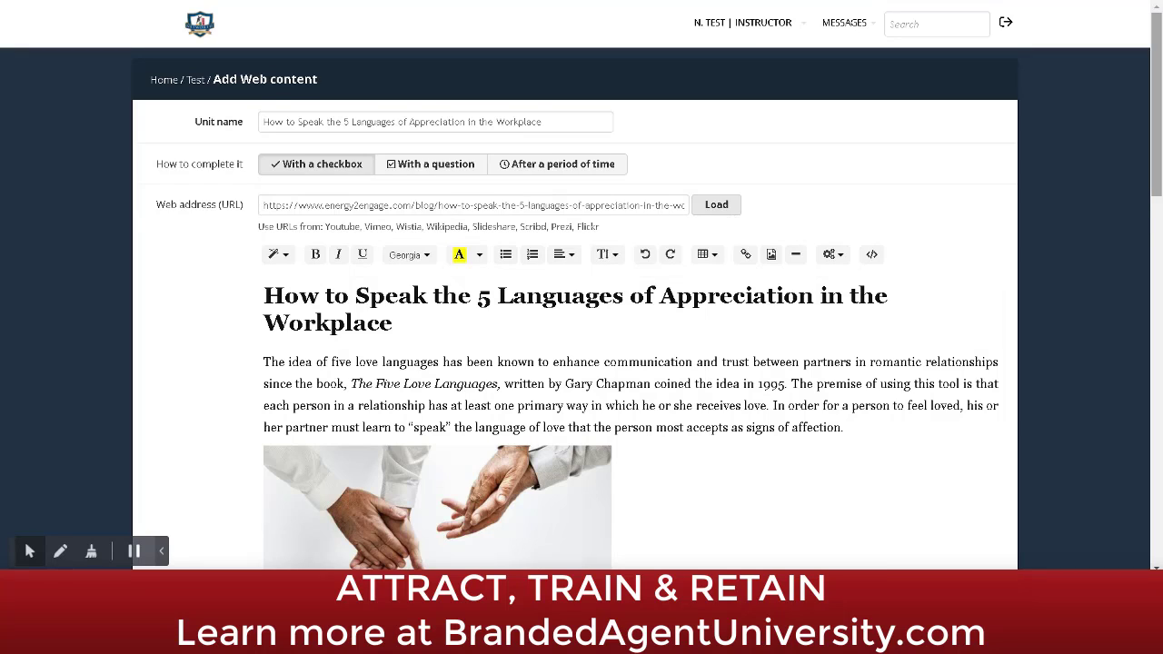
{"action": "scroll", "coordinate": [1155, 168], "scroll_direction": "up", "scroll_amount": 5}
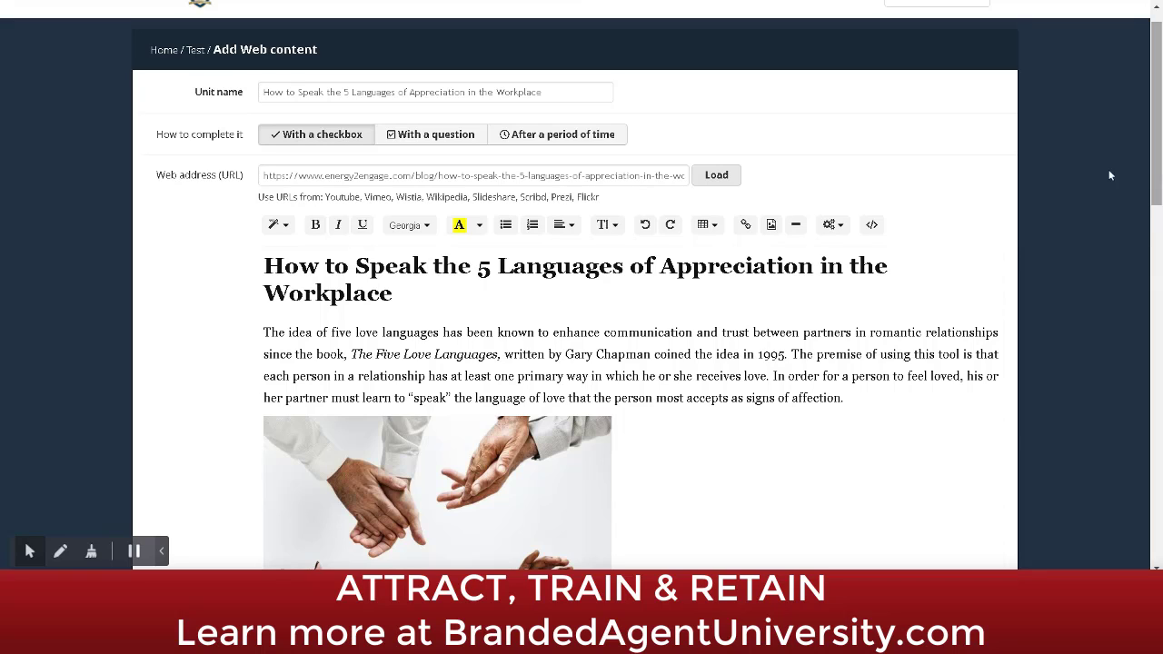
{"action": "left_click", "coordinate": [353, 176]}
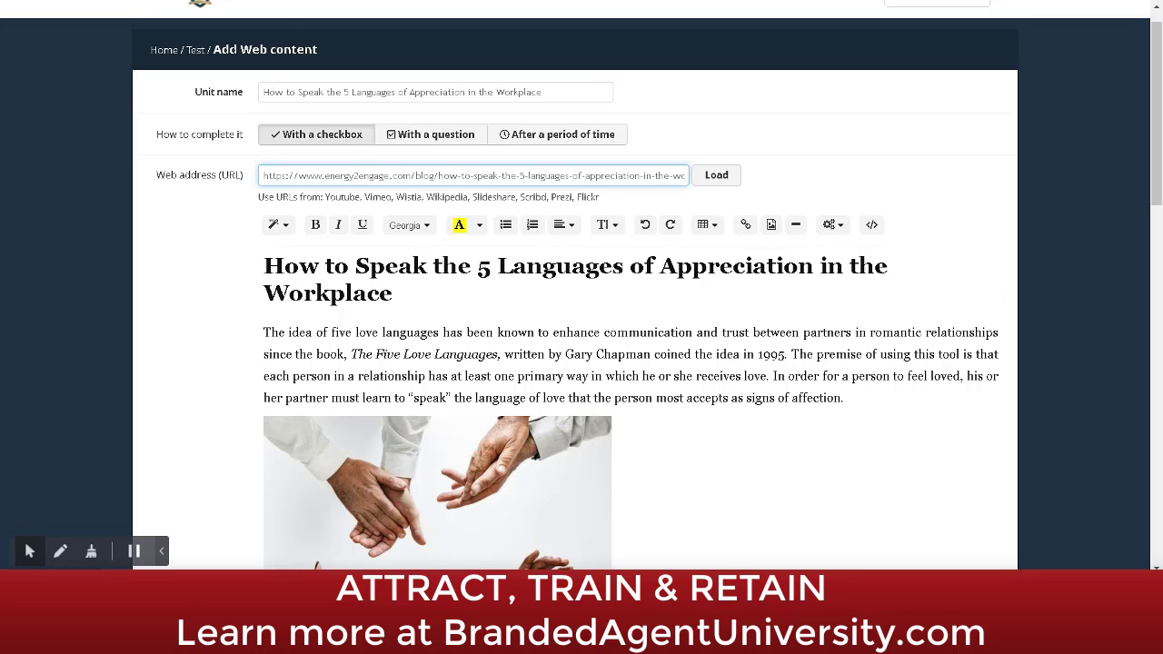
Step: Discard the unsaved web content unit and return to the Test course's unit types
{"action": "left_click", "coordinate": [194, 51]}
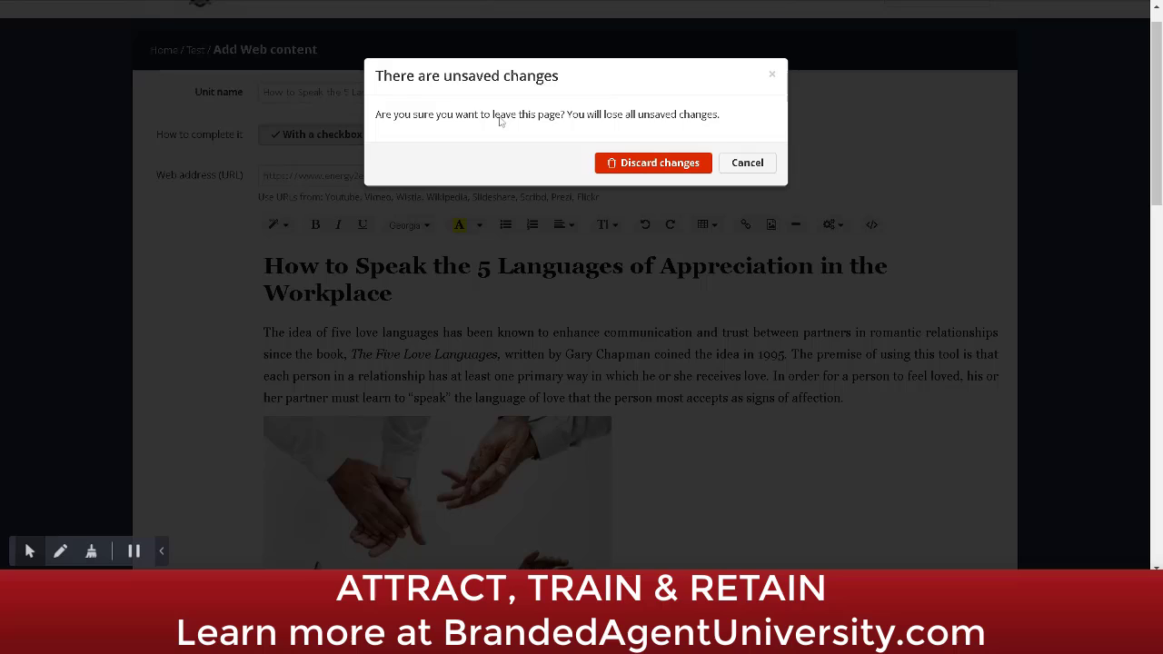
{"action": "left_click", "coordinate": [747, 164]}
{"action": "left_click", "coordinate": [223, 71]}
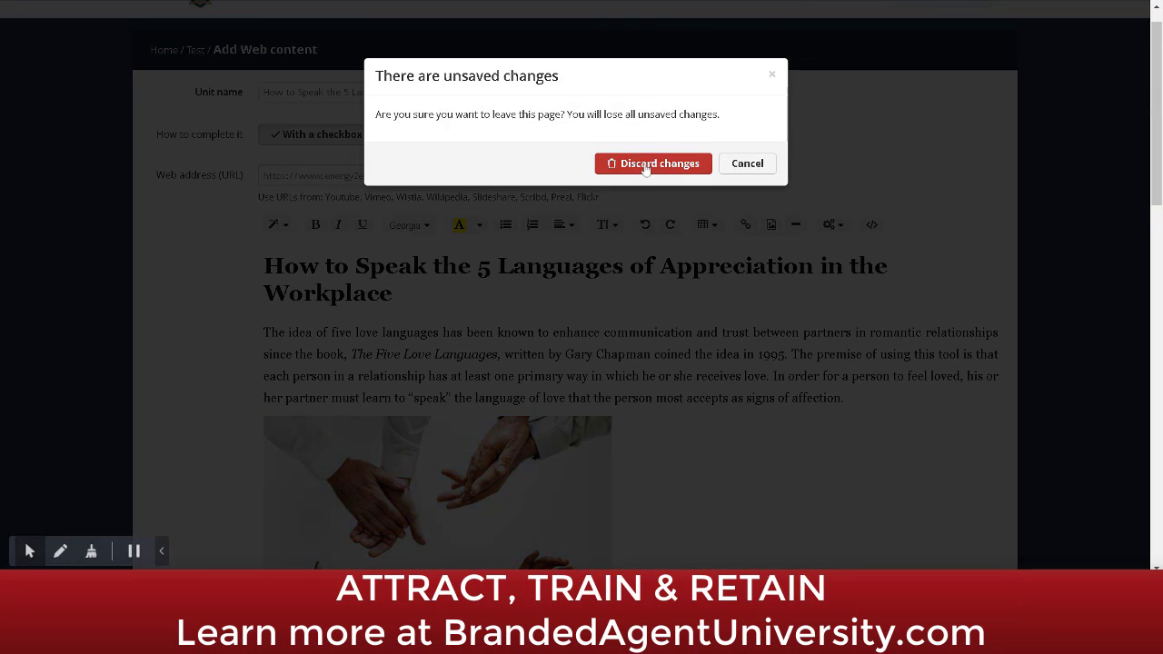
{"action": "left_click", "coordinate": [653, 163]}
{"action": "left_click", "coordinate": [174, 207]}
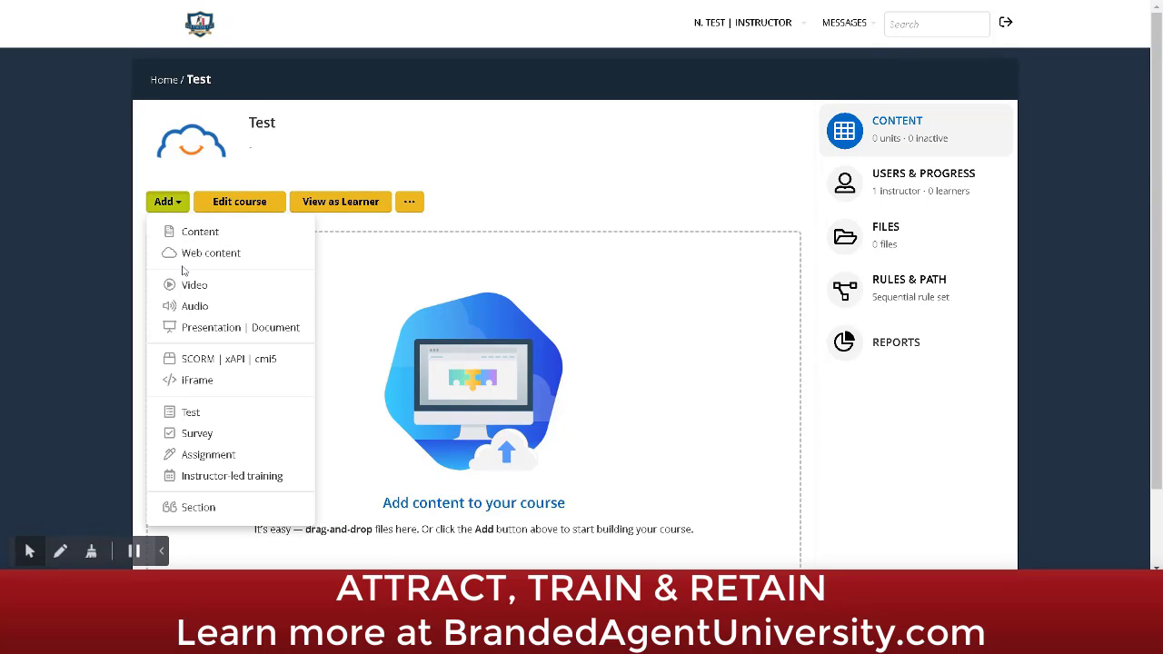
{"action": "left_click", "coordinate": [182, 285]}
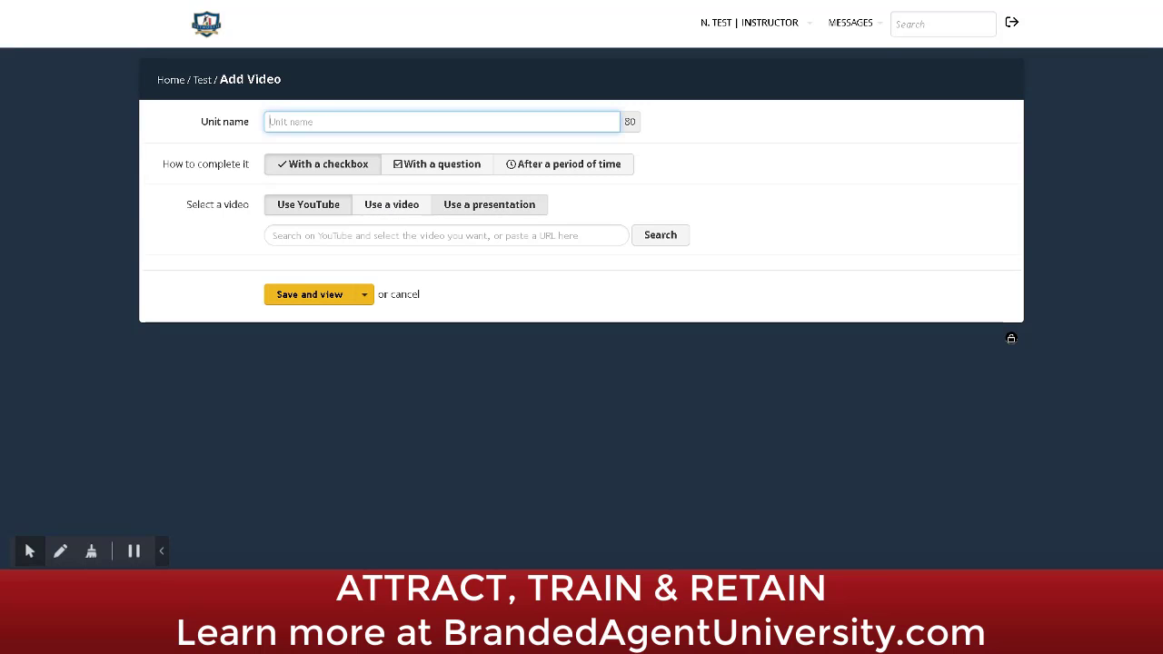
{"action": "left_click", "coordinate": [201, 81]}
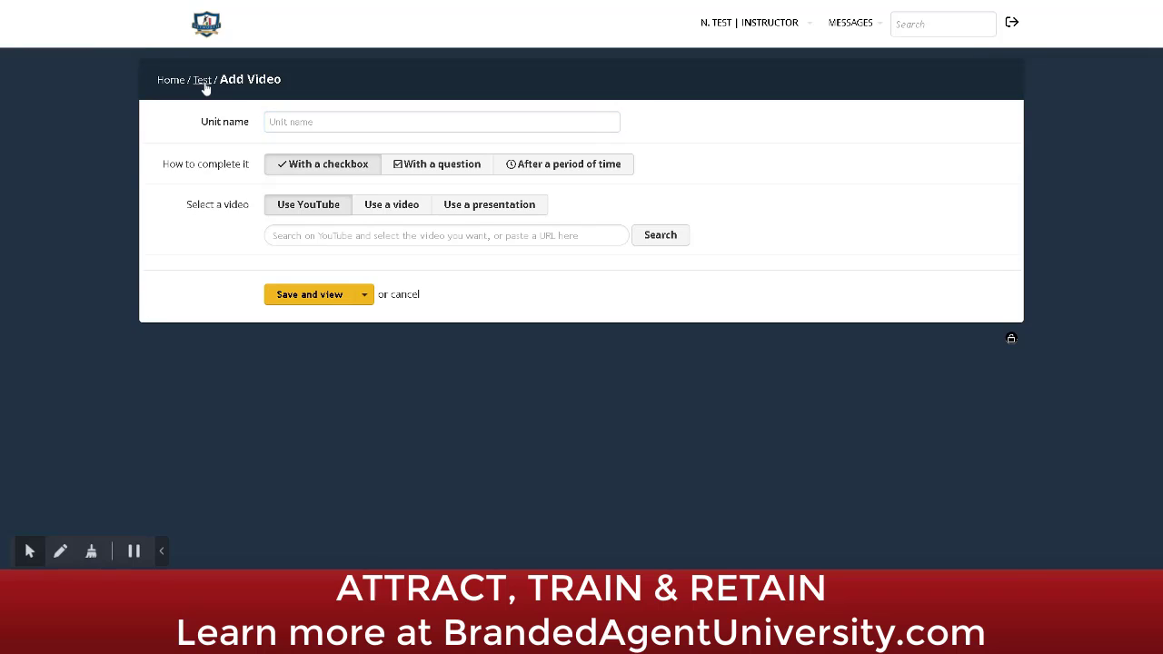
{"action": "left_click", "coordinate": [170, 203]}
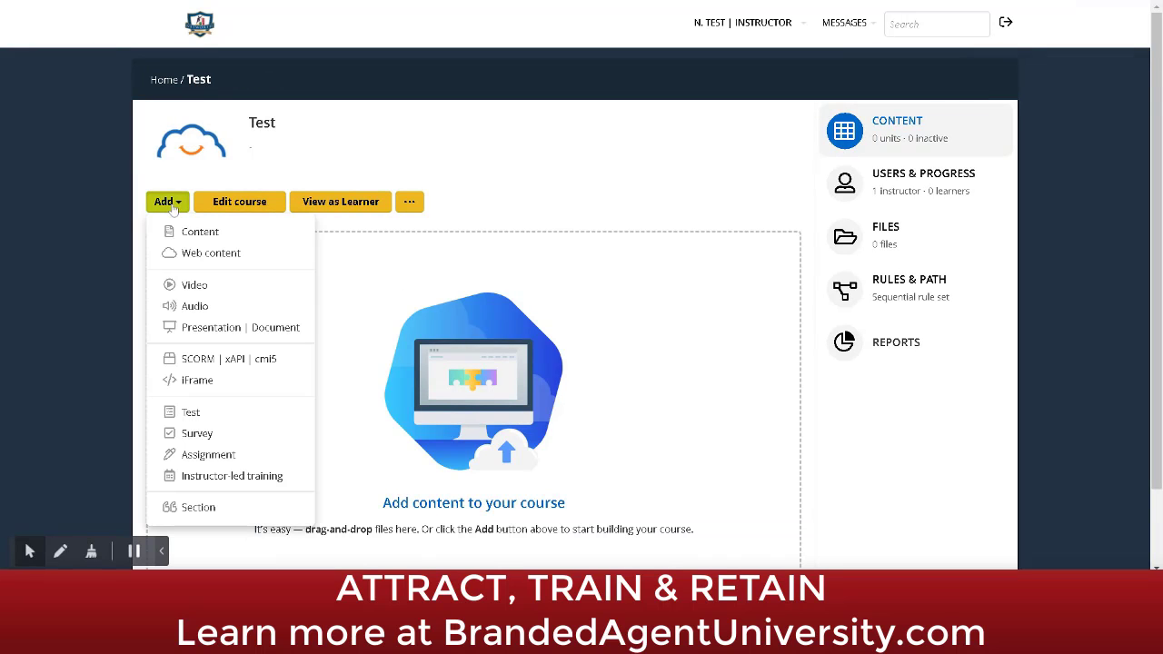
Step: Open a Presentation | Document unit and upload Seller Script Book.pdf
{"action": "left_click", "coordinate": [194, 306]}
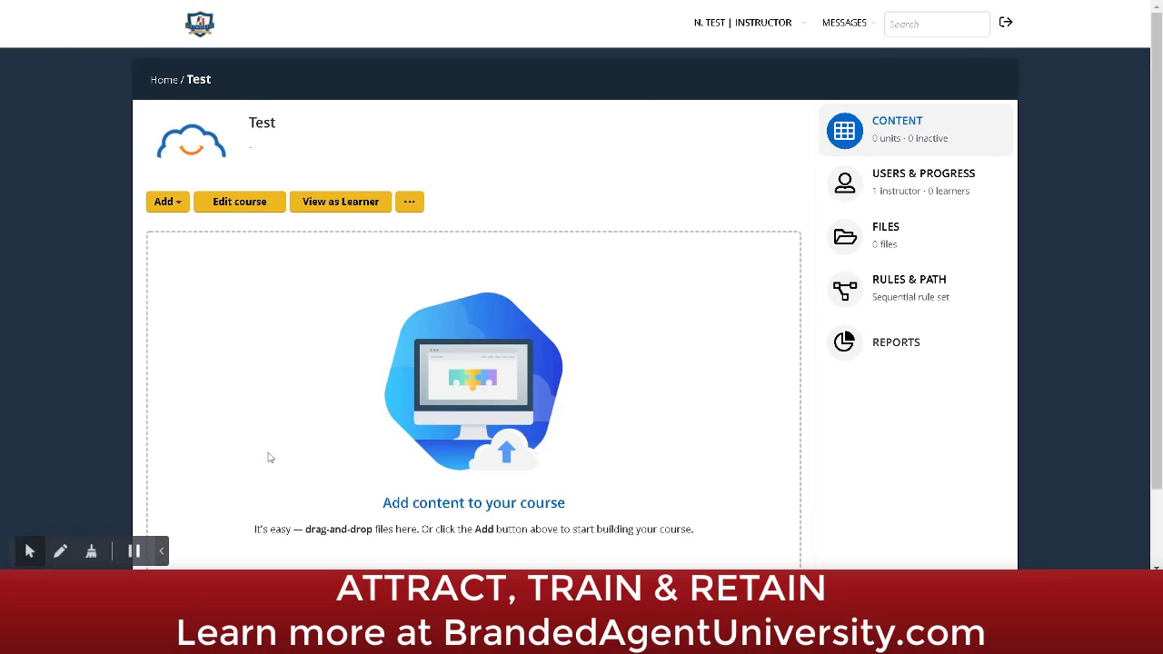
{"action": "left_click", "coordinate": [186, 206]}
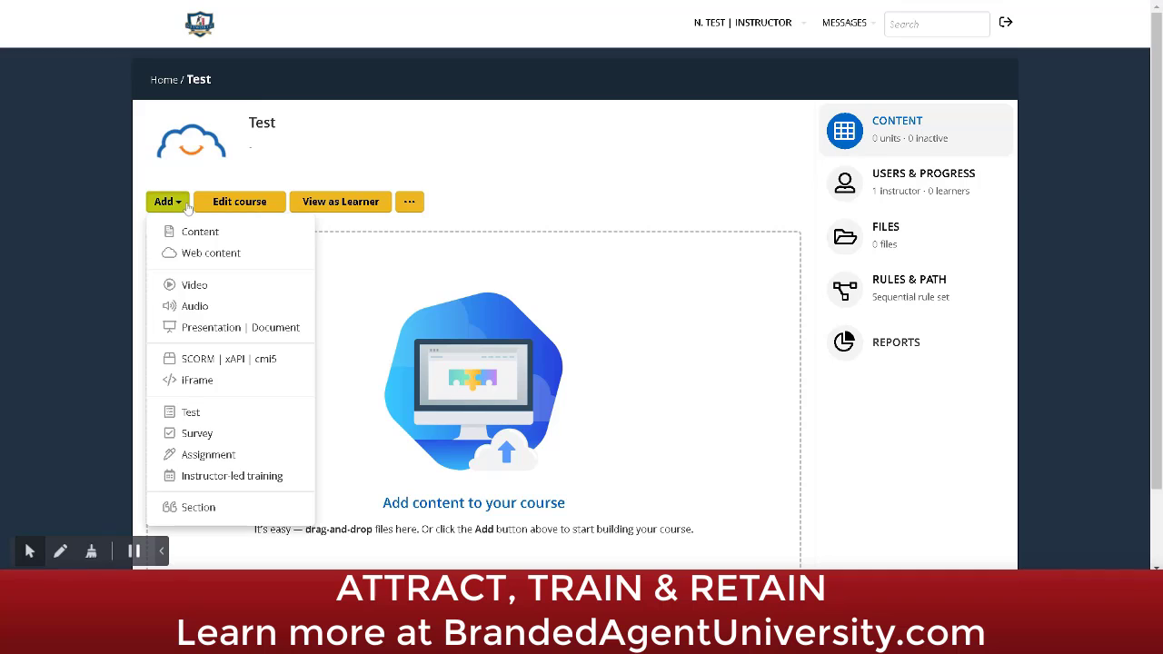
{"action": "left_click", "coordinate": [201, 328]}
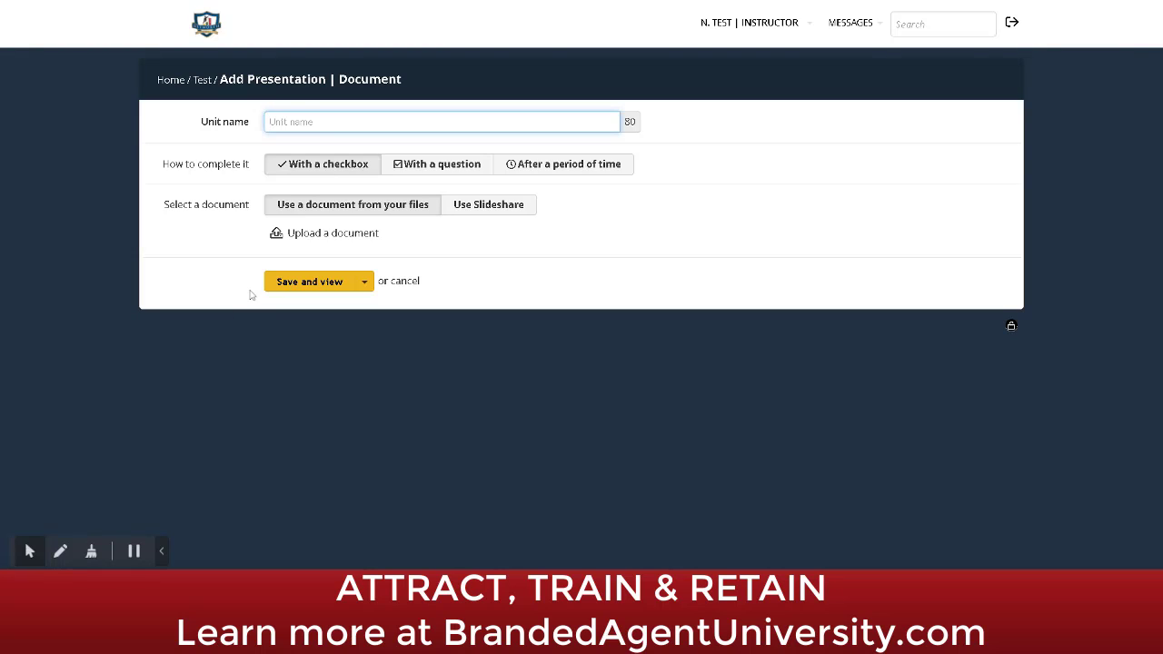
{"action": "mouse_move", "coordinate": [298, 241]}
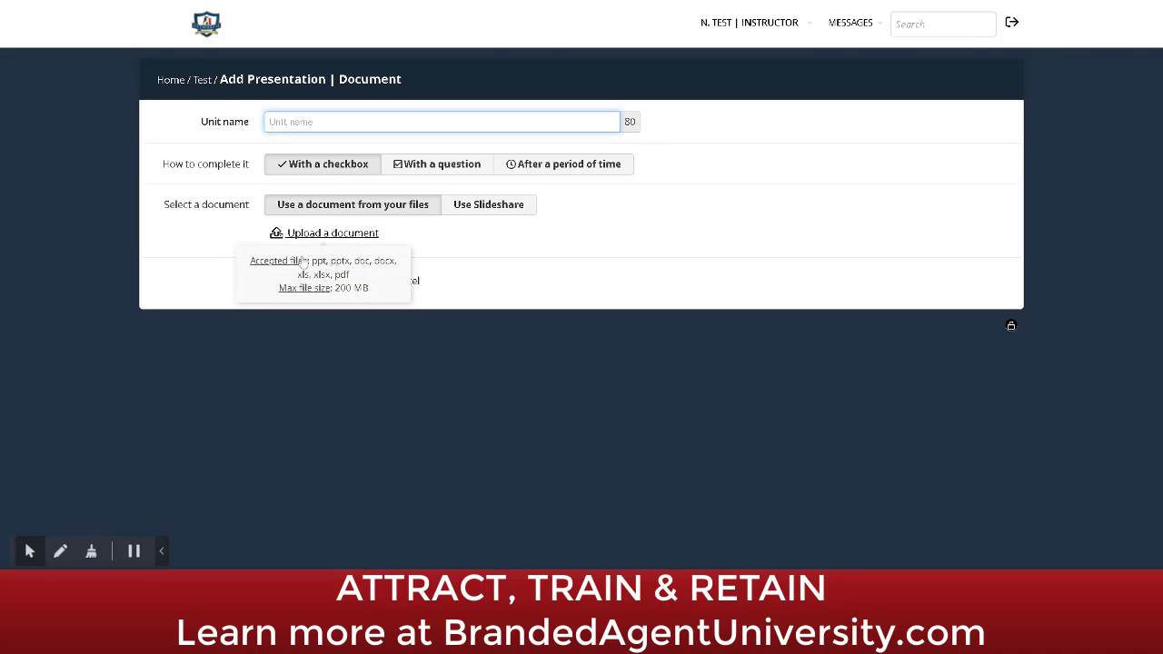
{"action": "left_click", "coordinate": [332, 234]}
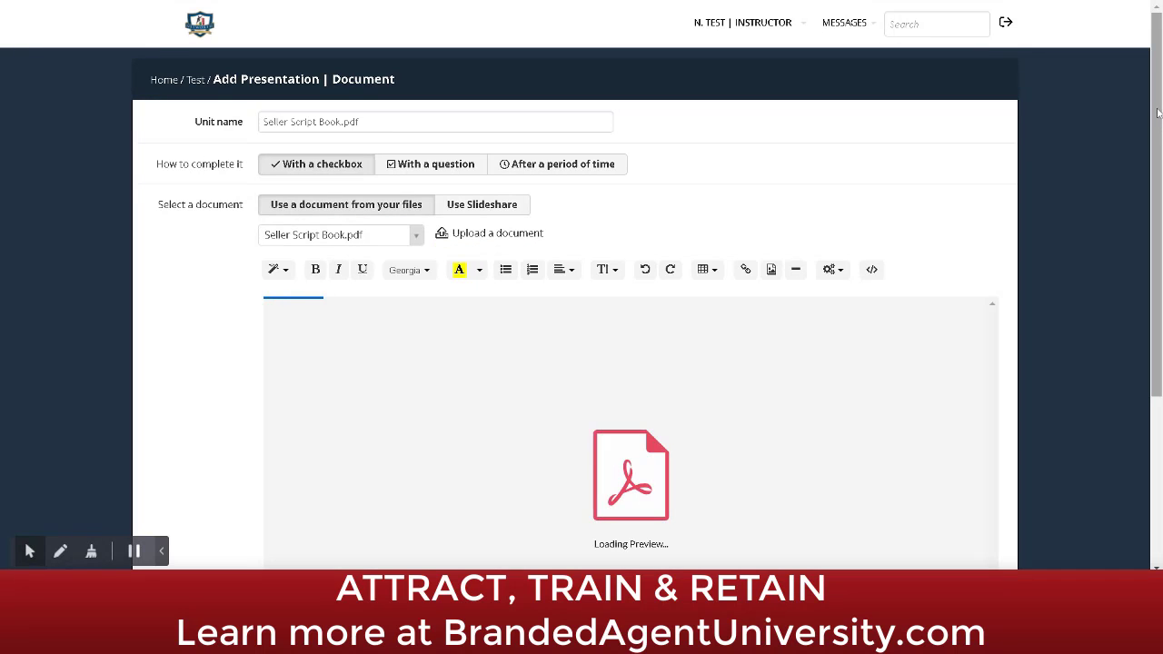
Step: Review the uploaded PDF preview, then discard the document unit without saving
{"action": "scroll", "coordinate": [1003, 560], "scroll_direction": "down", "scroll_amount": 3}
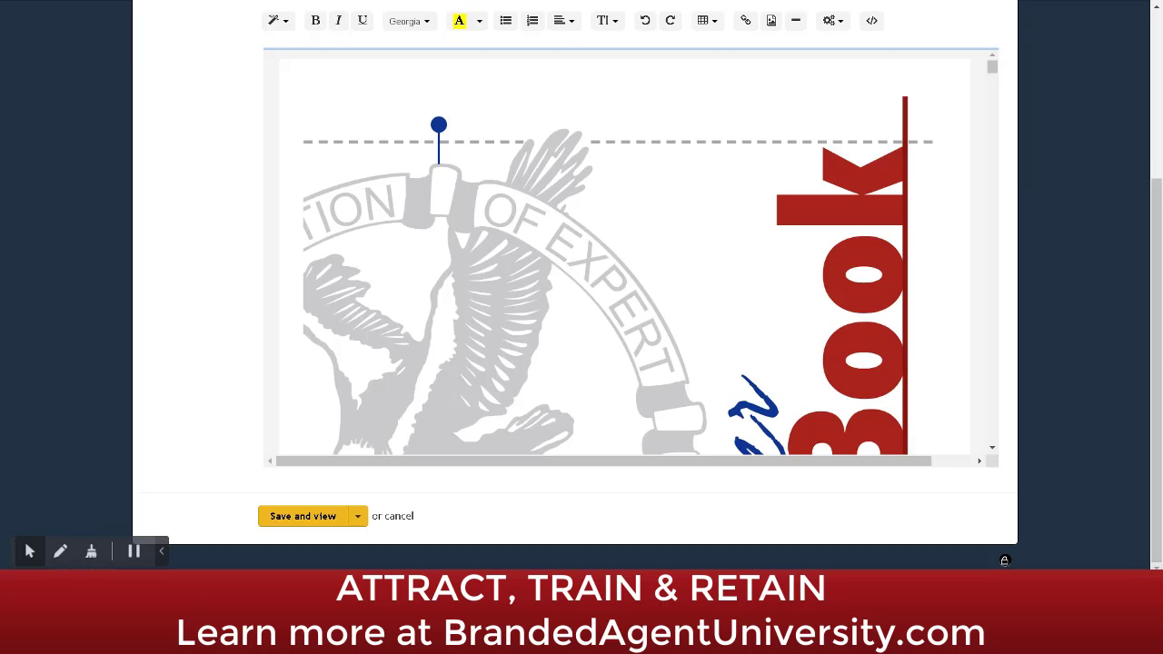
{"action": "left_click_drag", "start_coordinate": [993, 70], "coordinate": [992, 65]}
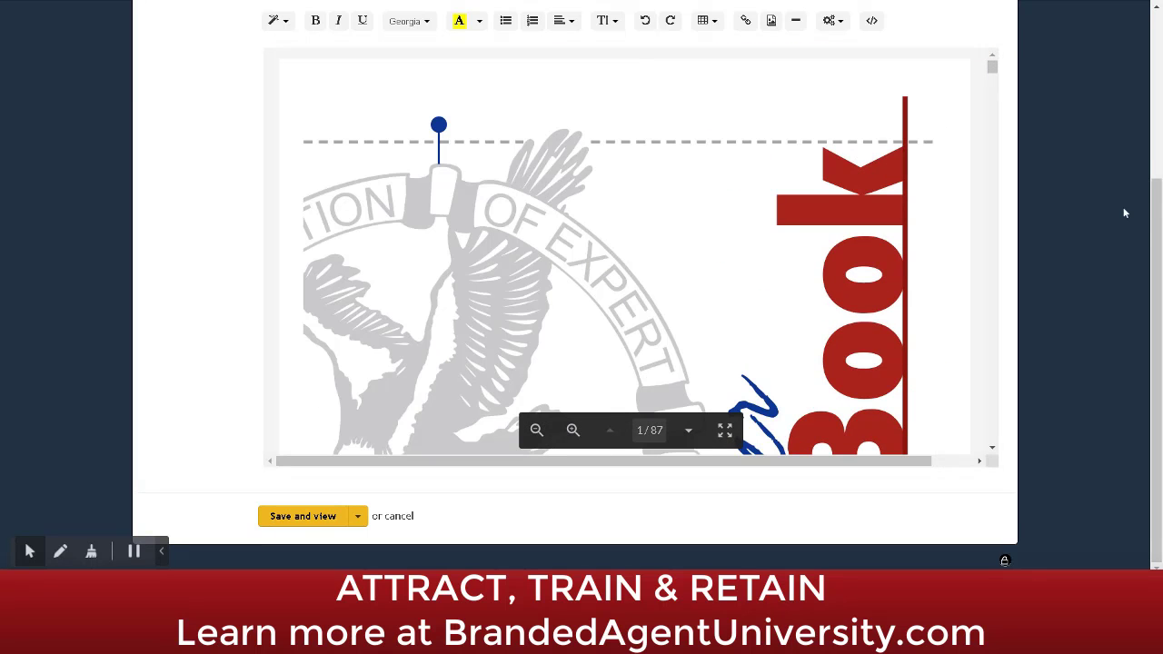
{"action": "scroll", "coordinate": [1145, 98], "scroll_direction": "up", "scroll_amount": 3}
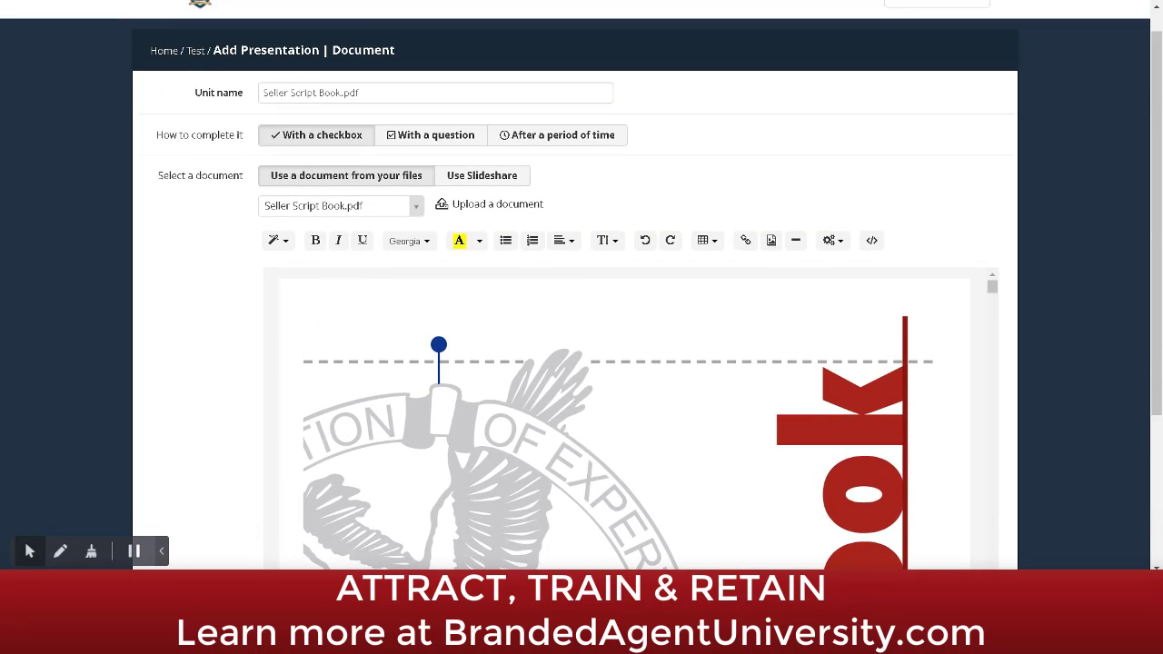
{"action": "left_click", "coordinate": [196, 54]}
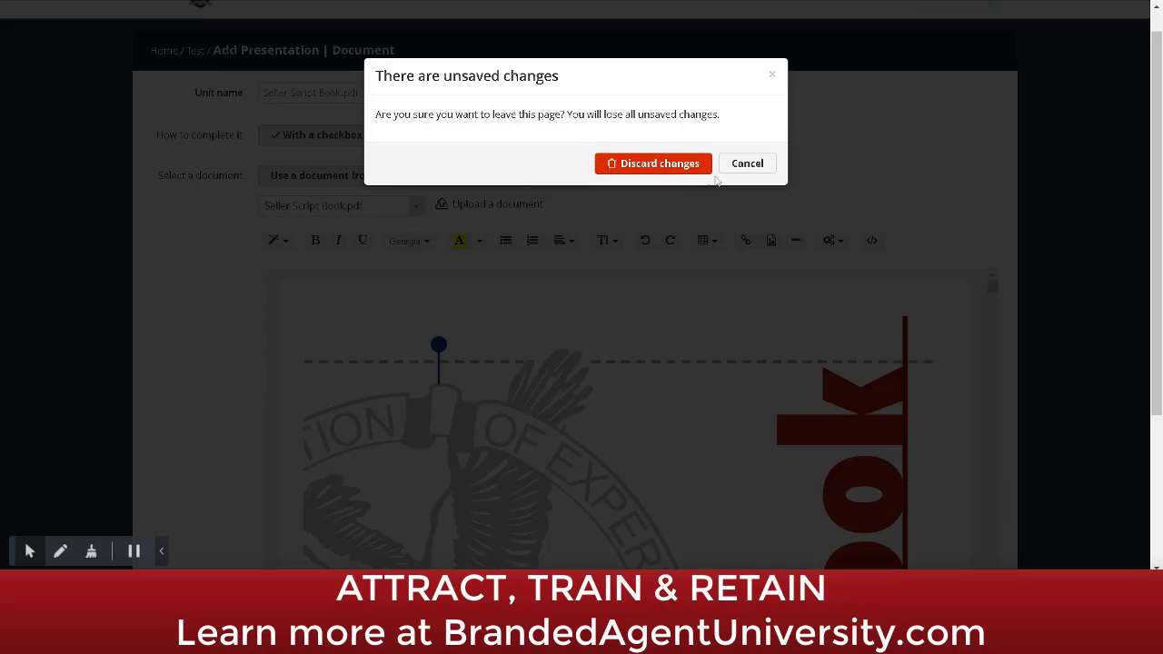
{"action": "left_click", "coordinate": [690, 165]}
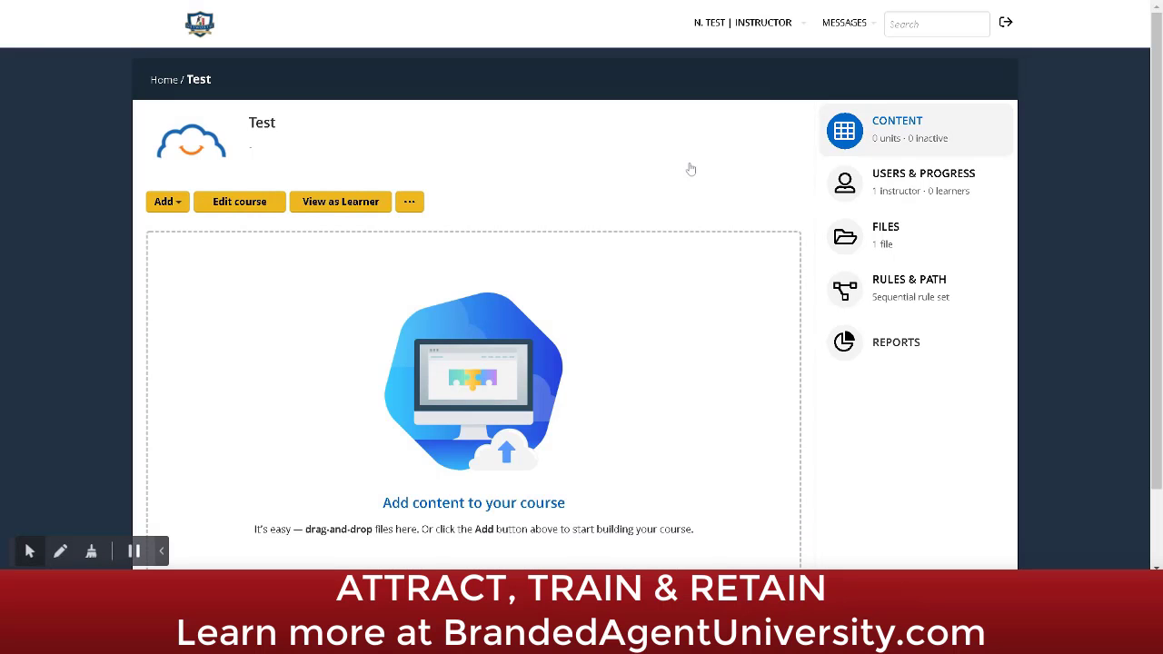
Step: Start an iFrame unit for the Test course, ready for a web address
{"action": "left_click", "coordinate": [169, 203]}
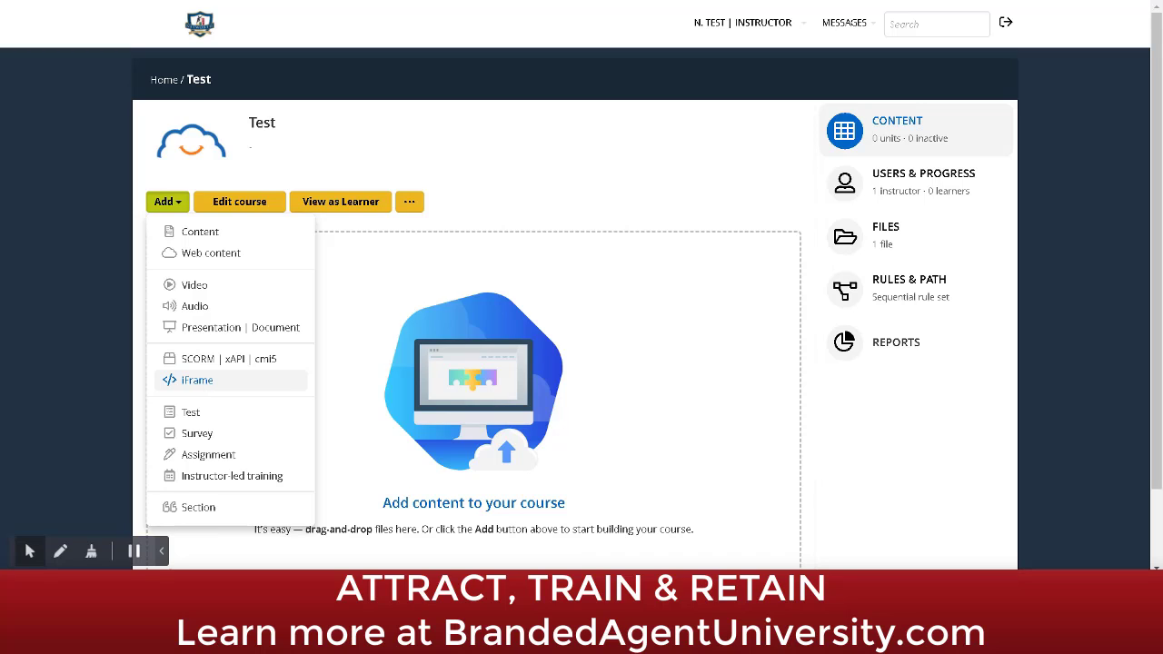
{"action": "left_click", "coordinate": [204, 381]}
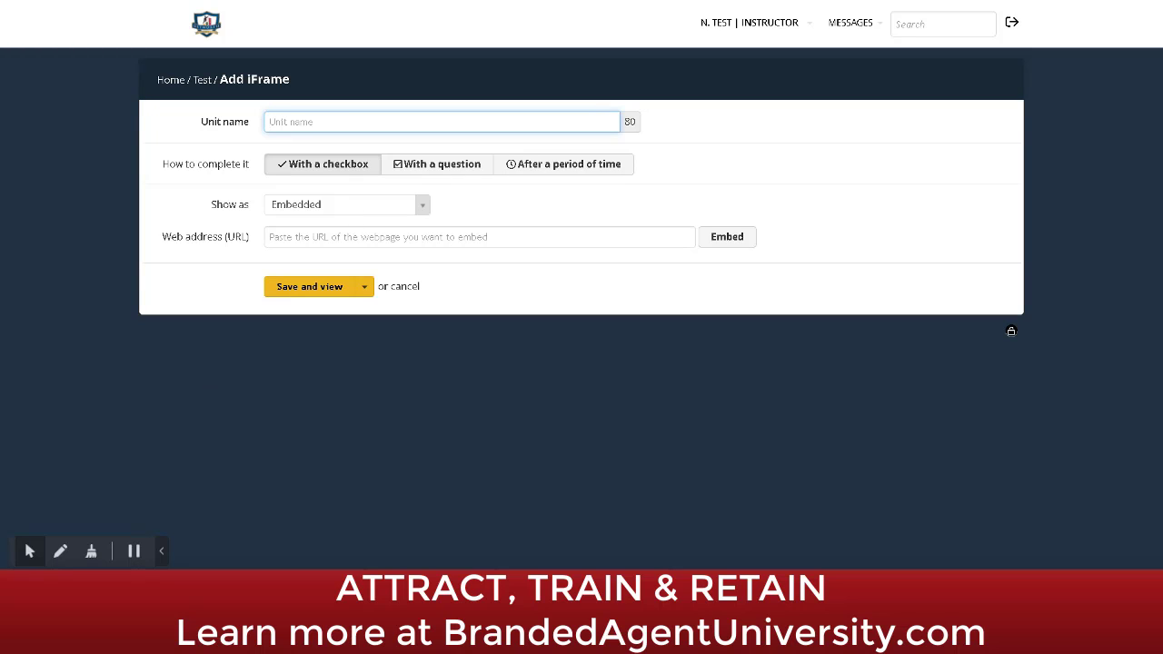
{"action": "left_click", "coordinate": [480, 237]}
Step: Embed the energy2engage '5 Languages of Appreciation' article in the iFrame preview
{"action": "key", "text": "ctrl+v"}
{"action": "left_click", "coordinate": [742, 236]}
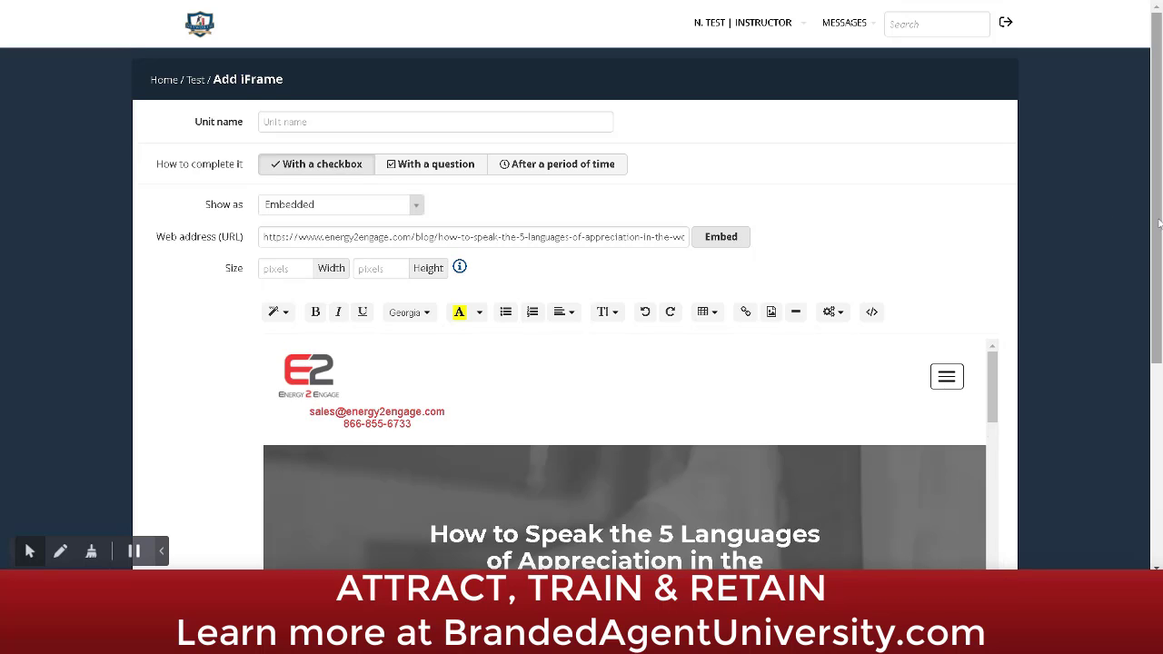
{"action": "left_click_drag", "start_coordinate": [1159, 223], "coordinate": [1158, 427]}
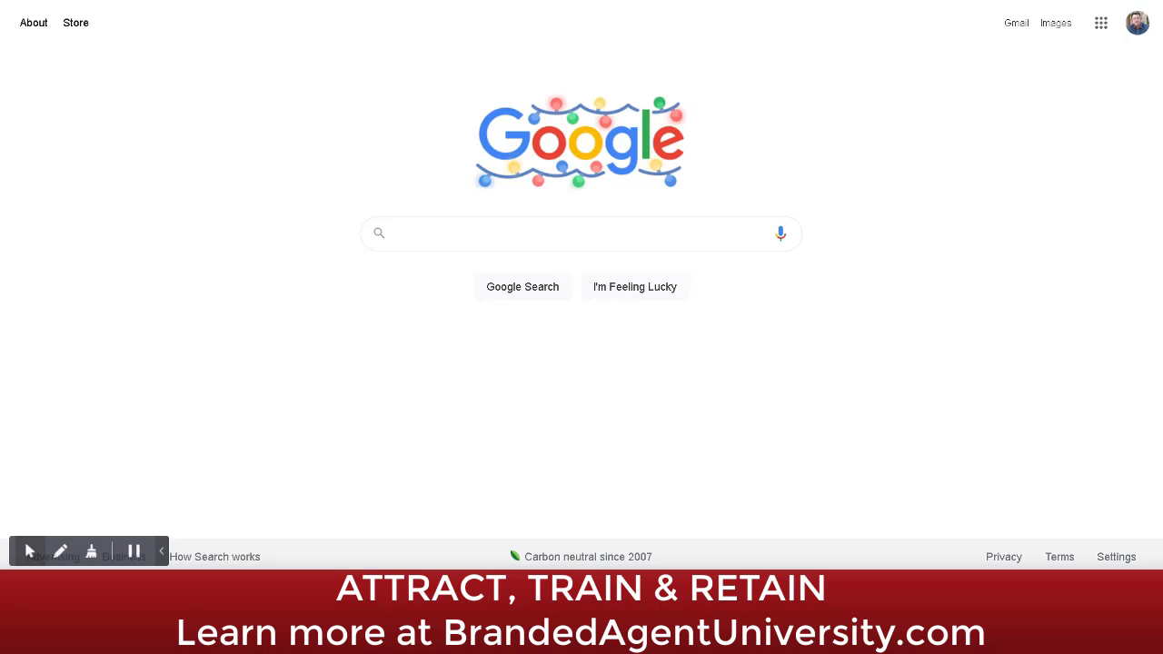
{"action": "type", "text": "tal"}
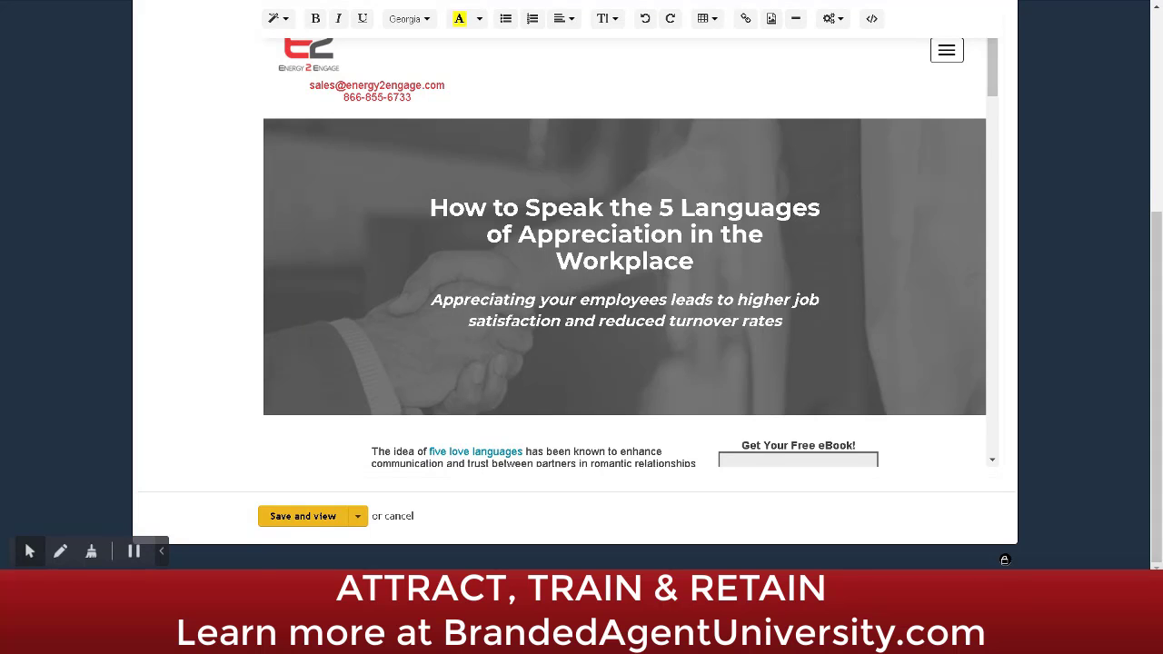
{"action": "scroll", "coordinate": [581, 300], "scroll_direction": "up", "scroll_amount": 5}
Step: Replace the iFrame address with the TalentLMS dashboard link and embed it
{"action": "left_click", "coordinate": [421, 237]}
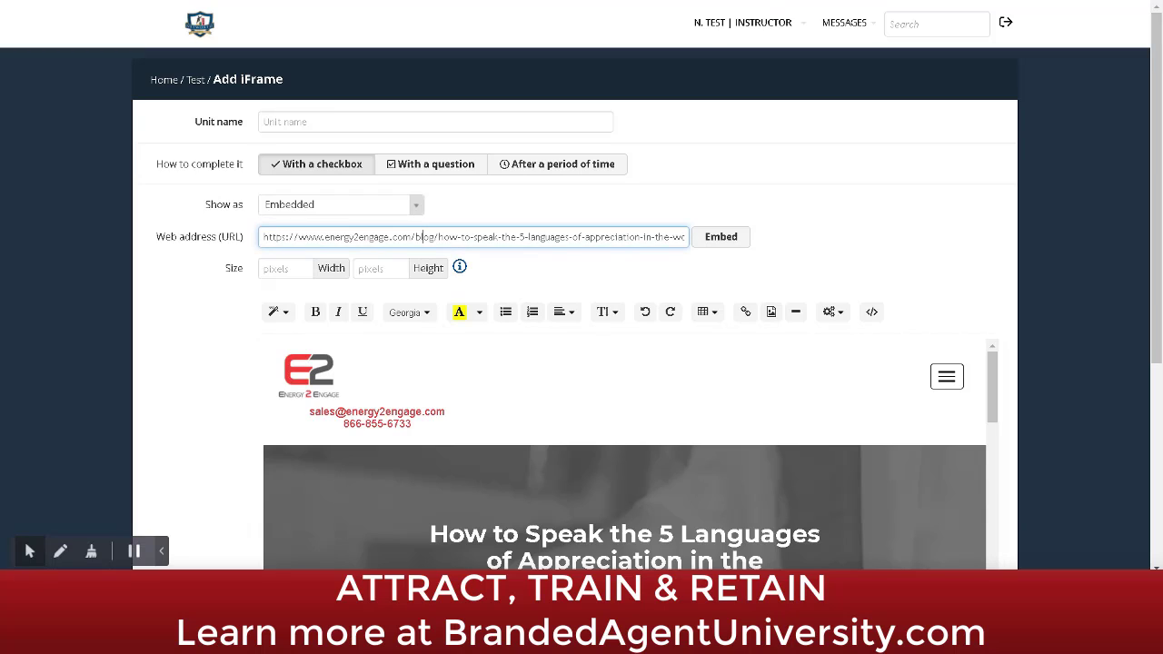
{"action": "type", "text": "https://naeaacademy-kinderreese.talentlms.com/dashboard"}
{"action": "key", "text": "ctrl+a"}
{"action": "type", "text": "https://naeaacademy-kinderreese.talentlms.com/dashboard"}
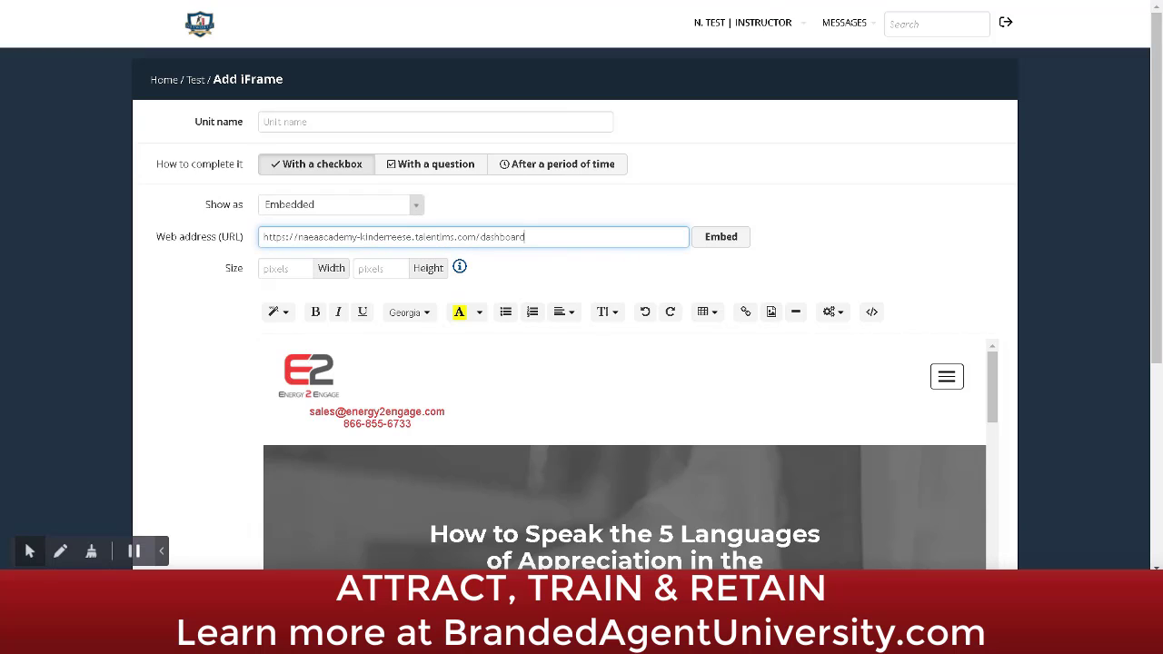
{"action": "left_click", "coordinate": [723, 236]}
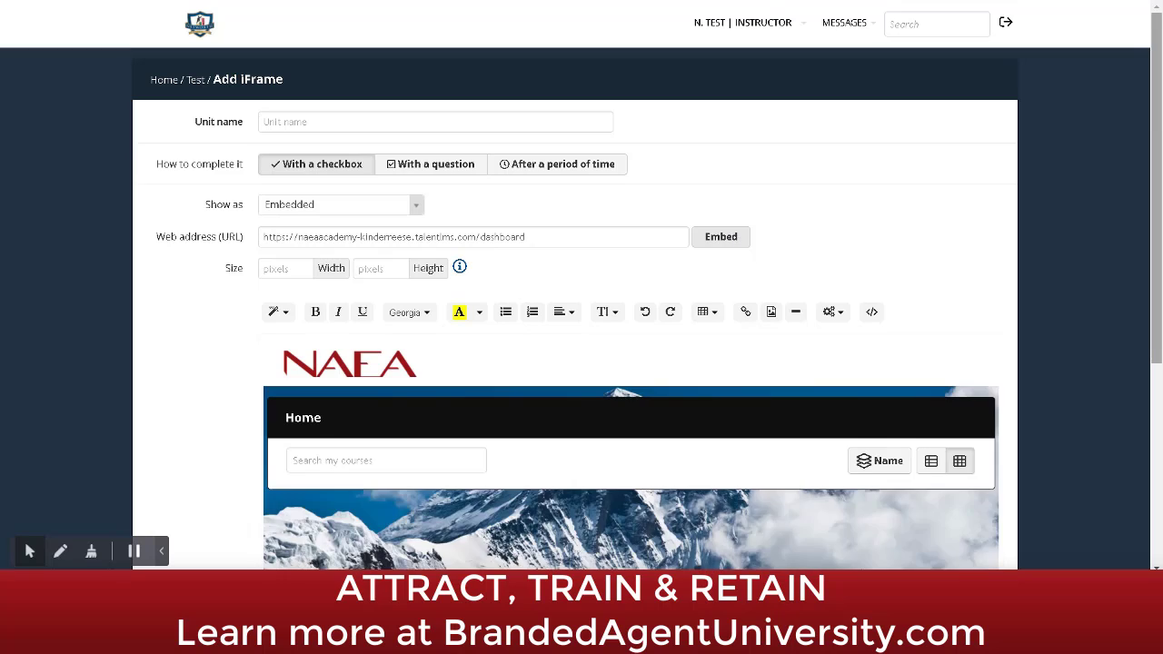
{"action": "scroll", "coordinate": [1160, 329], "scroll_direction": "down", "scroll_amount": 2}
{"action": "scroll", "coordinate": [1160, 329], "scroll_direction": "down", "scroll_amount": 3}
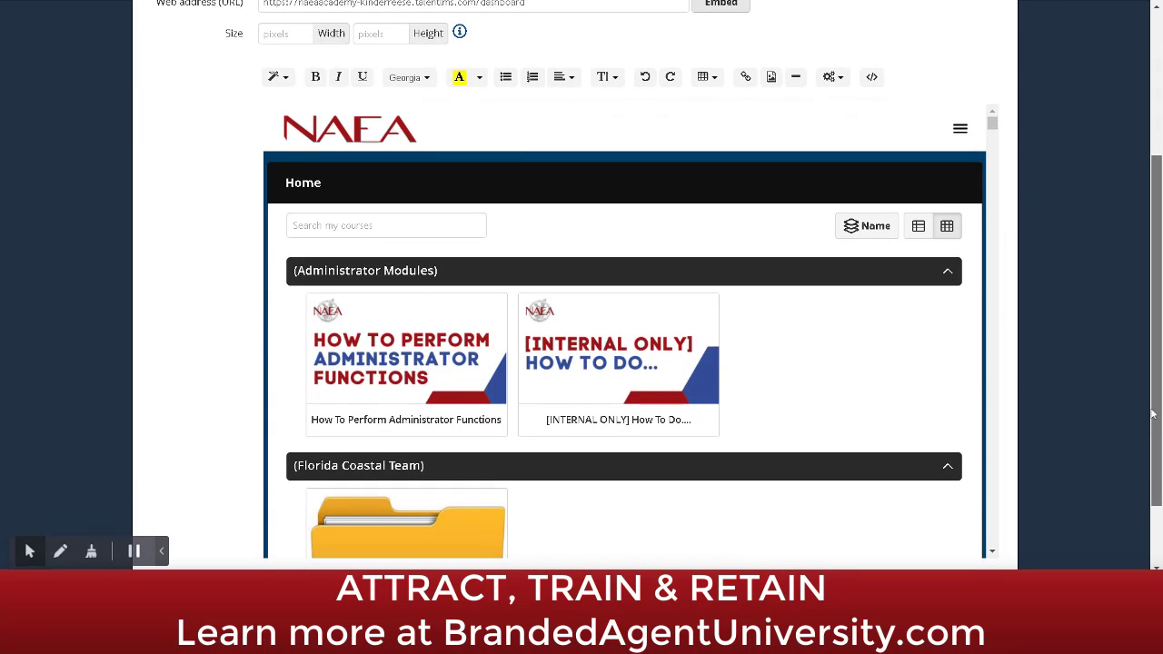
Step: Log out and back in within the embedded dashboard, then discard the iFrame unit
{"action": "left_click", "coordinate": [960, 128]}
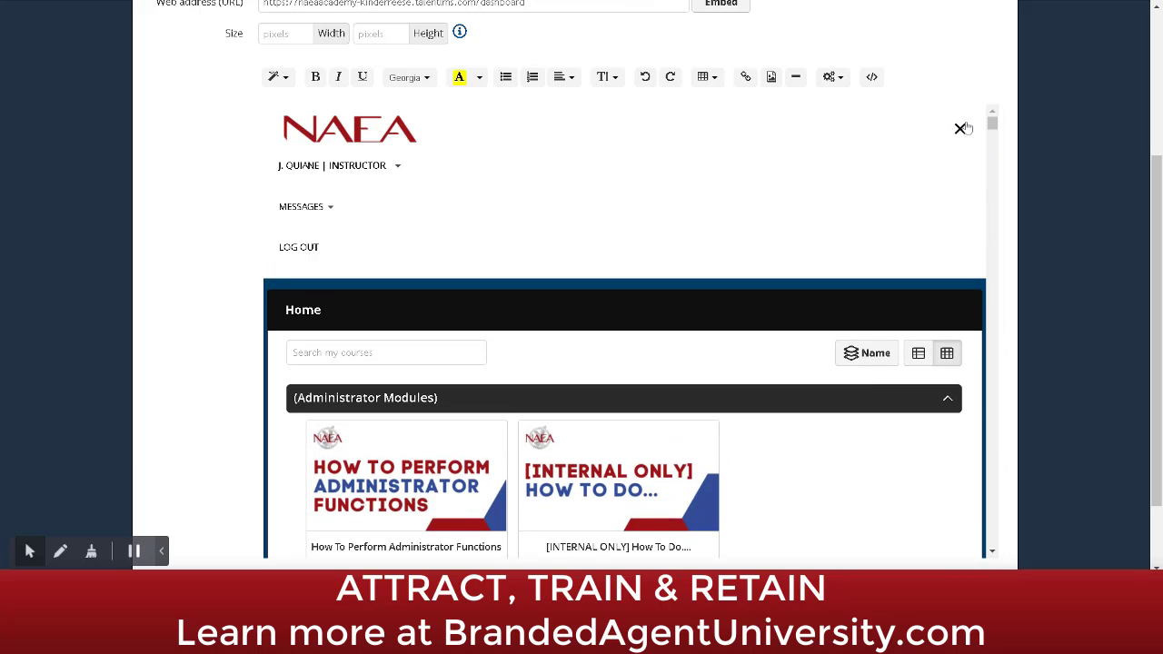
{"action": "left_click", "coordinate": [303, 246]}
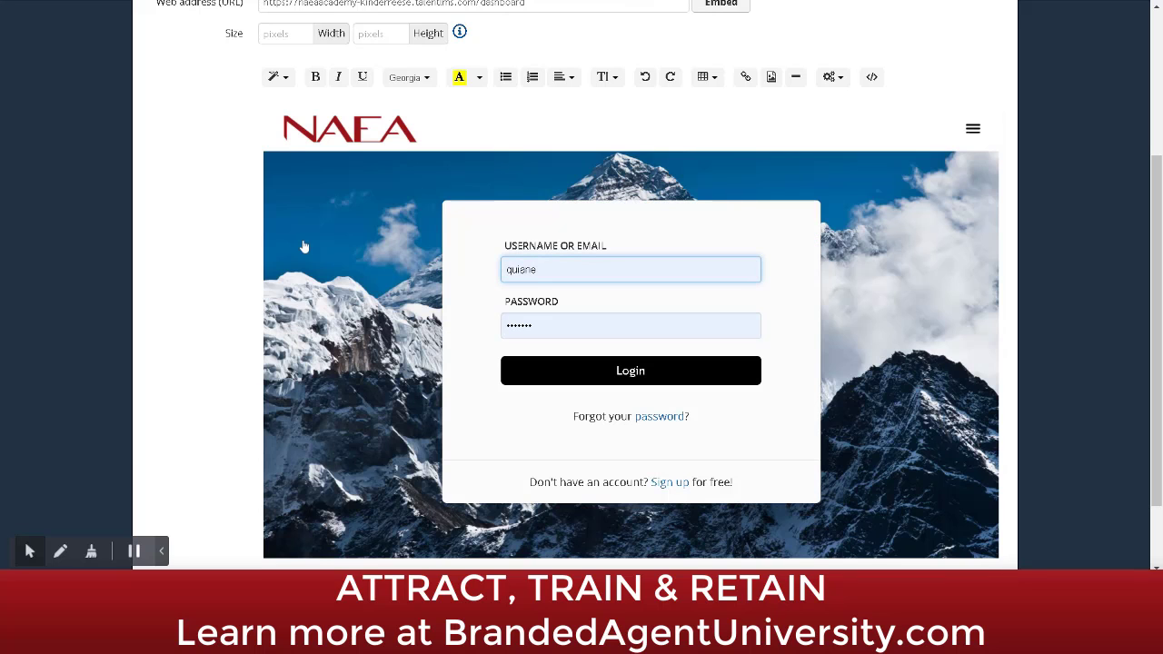
{"action": "mouse_move", "coordinate": [1157, 335]}
{"action": "left_mouse_down"}
{"action": "mouse_move", "coordinate": [1155, 164]}
{"action": "mouse_move", "coordinate": [1160, 346]}
{"action": "left_mouse_up"}
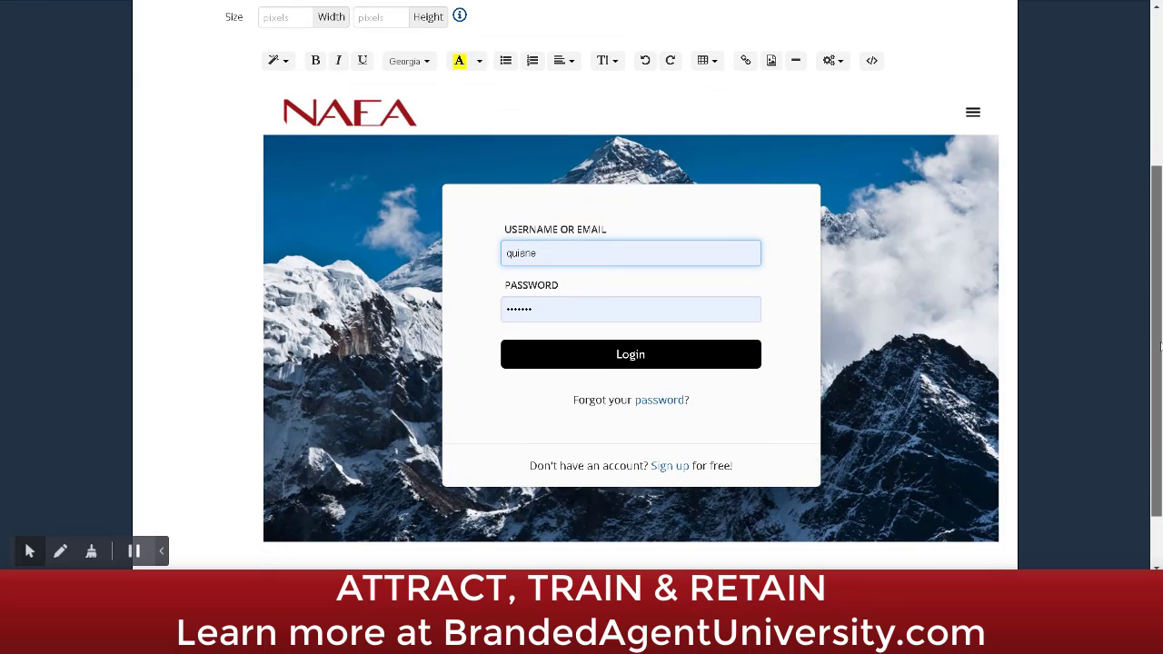
{"action": "left_click", "coordinate": [604, 355]}
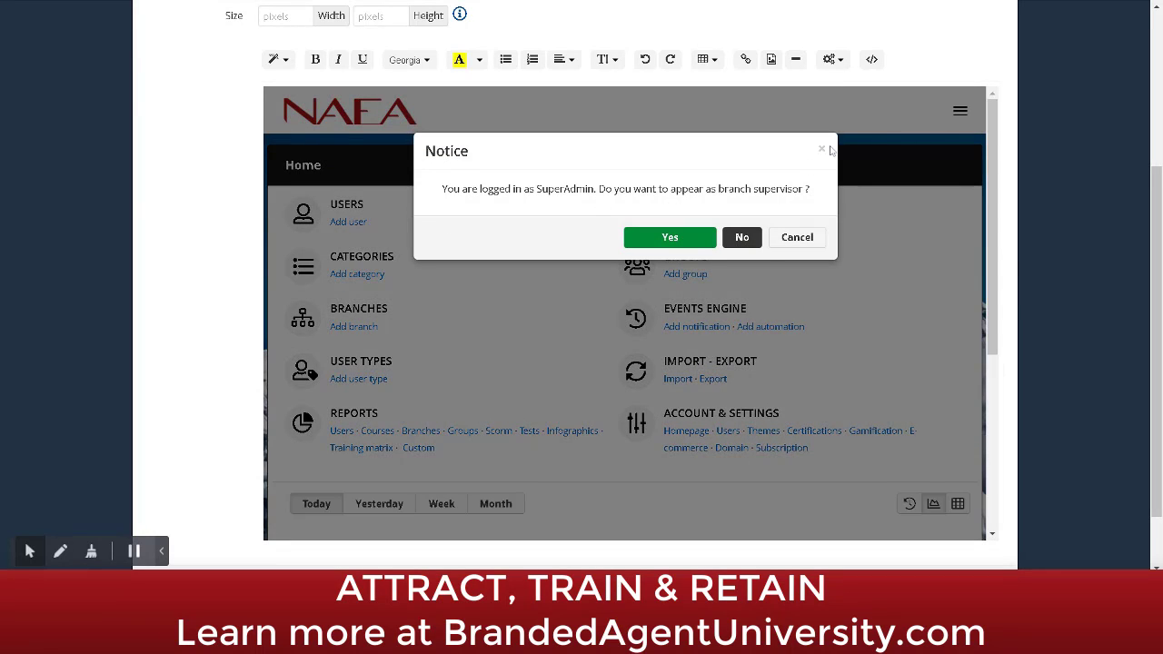
{"action": "left_click", "coordinate": [796, 238]}
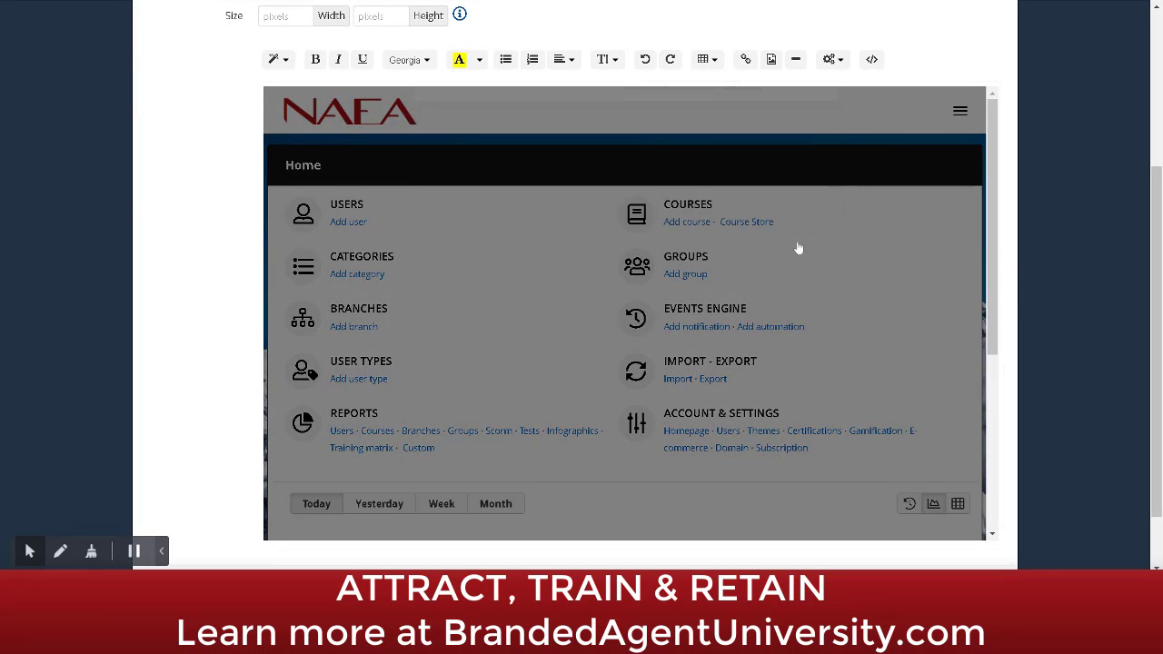
{"action": "left_click_drag", "start_coordinate": [1155, 282], "coordinate": [1132, 127]}
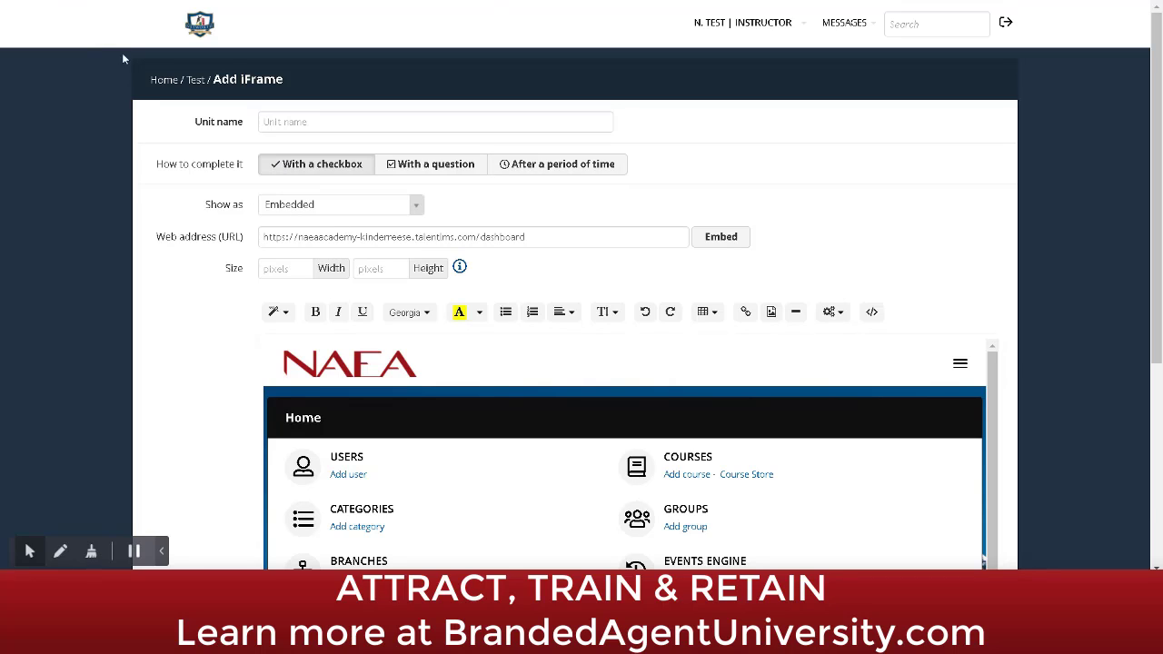
{"action": "left_click", "coordinate": [194, 80]}
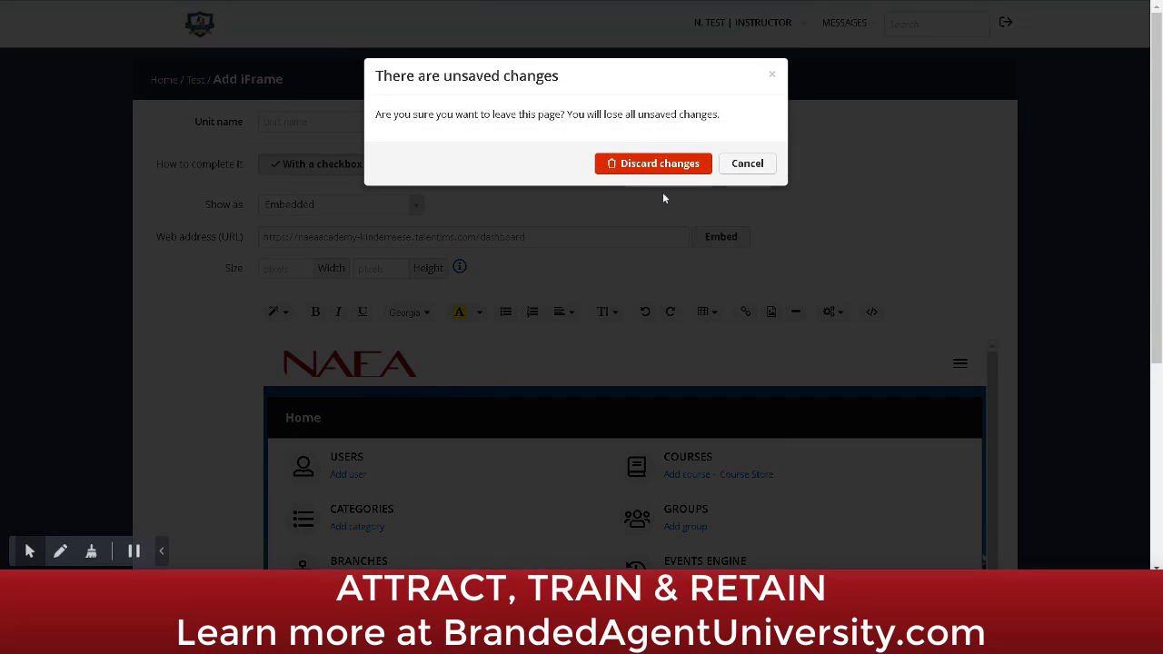
{"action": "left_click", "coordinate": [661, 164]}
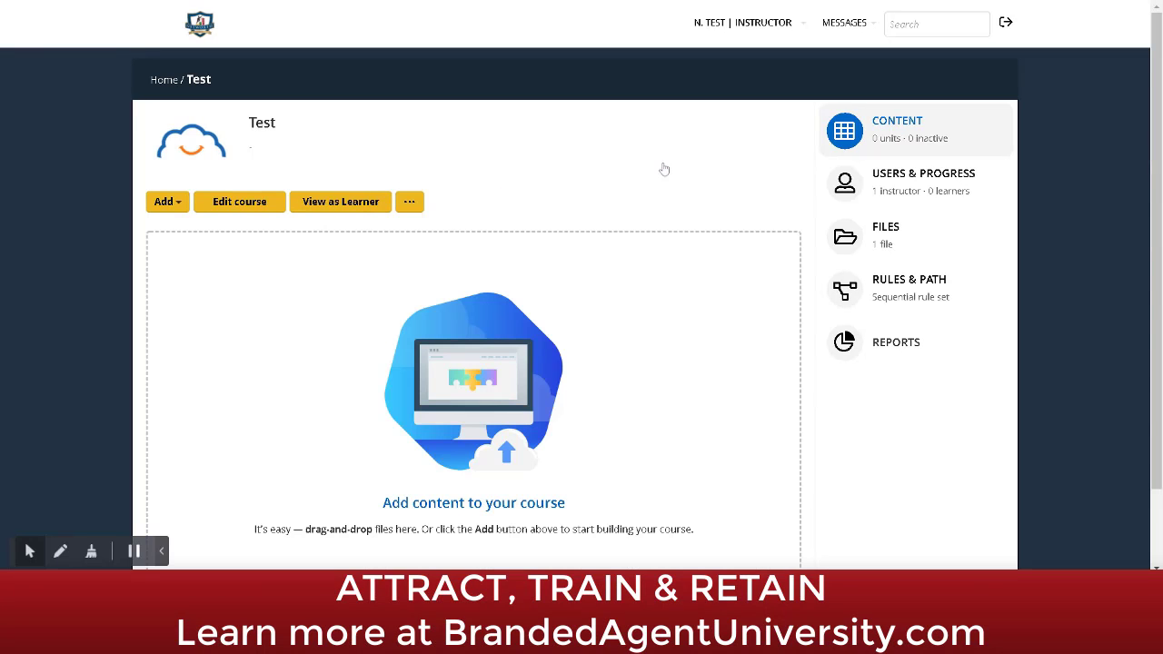
Step: Look at the Test and Survey unit forms, then start a new Assignment unit
{"action": "left_click", "coordinate": [163, 201]}
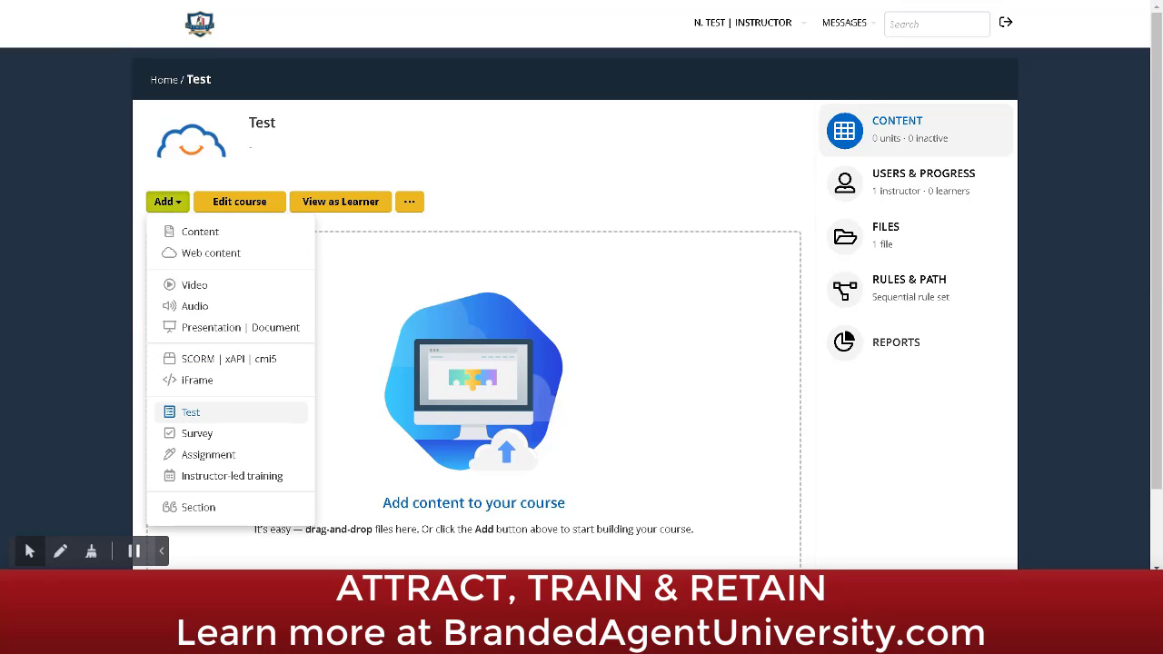
{"action": "left_click", "coordinate": [190, 412]}
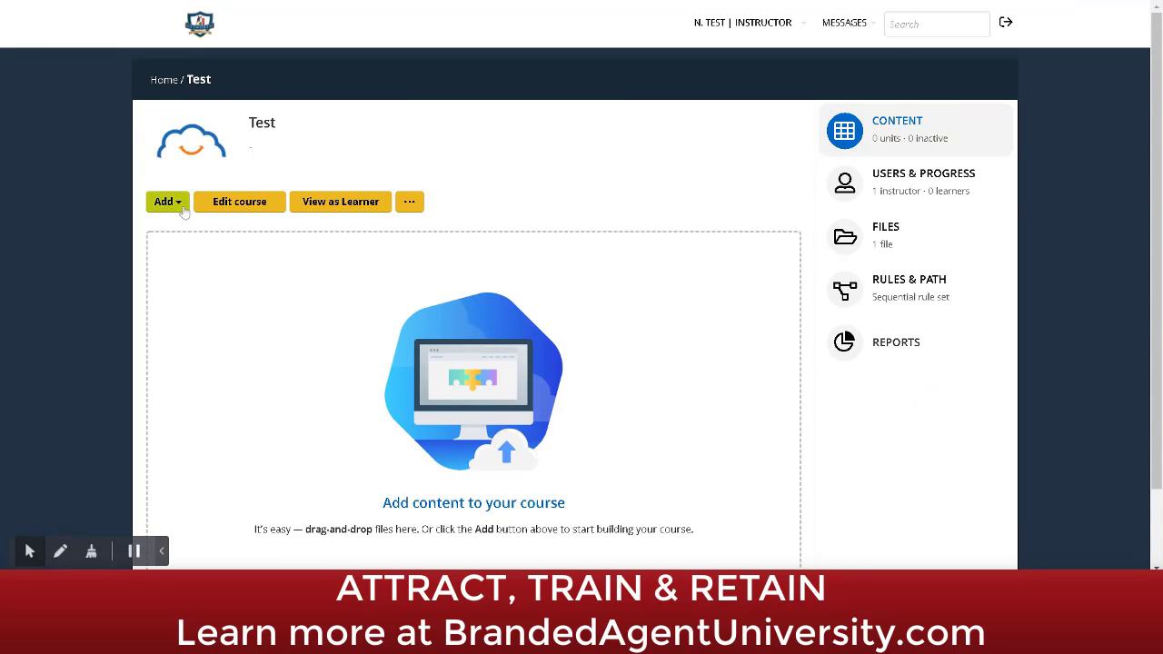
{"action": "left_click", "coordinate": [179, 209]}
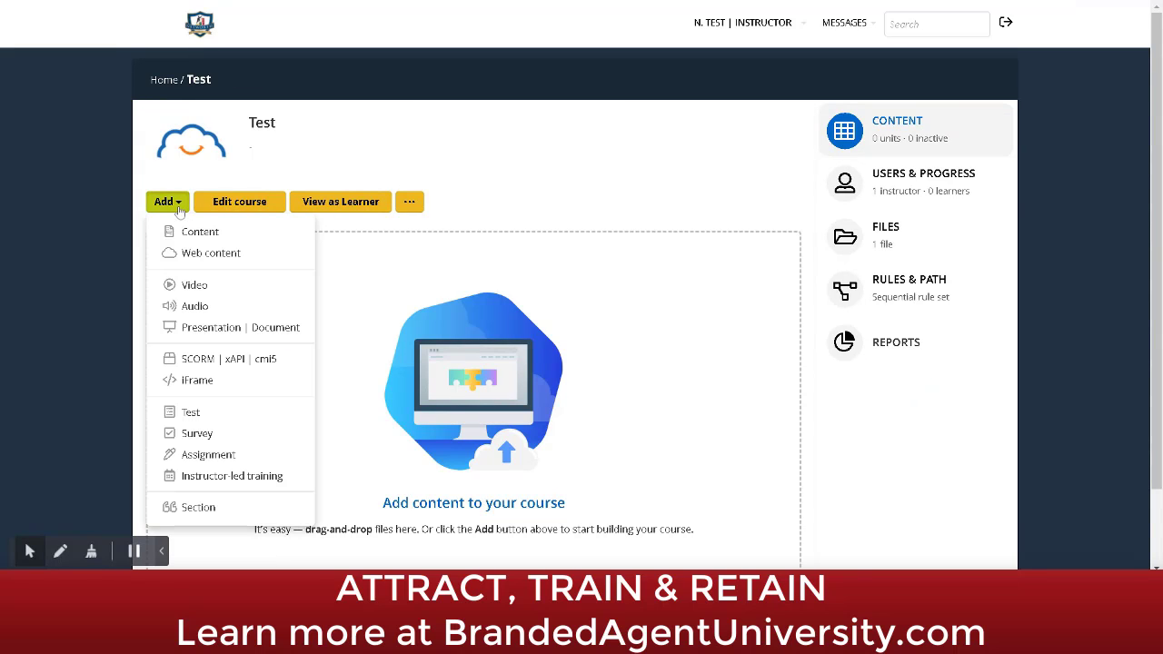
{"action": "left_click", "coordinate": [193, 433]}
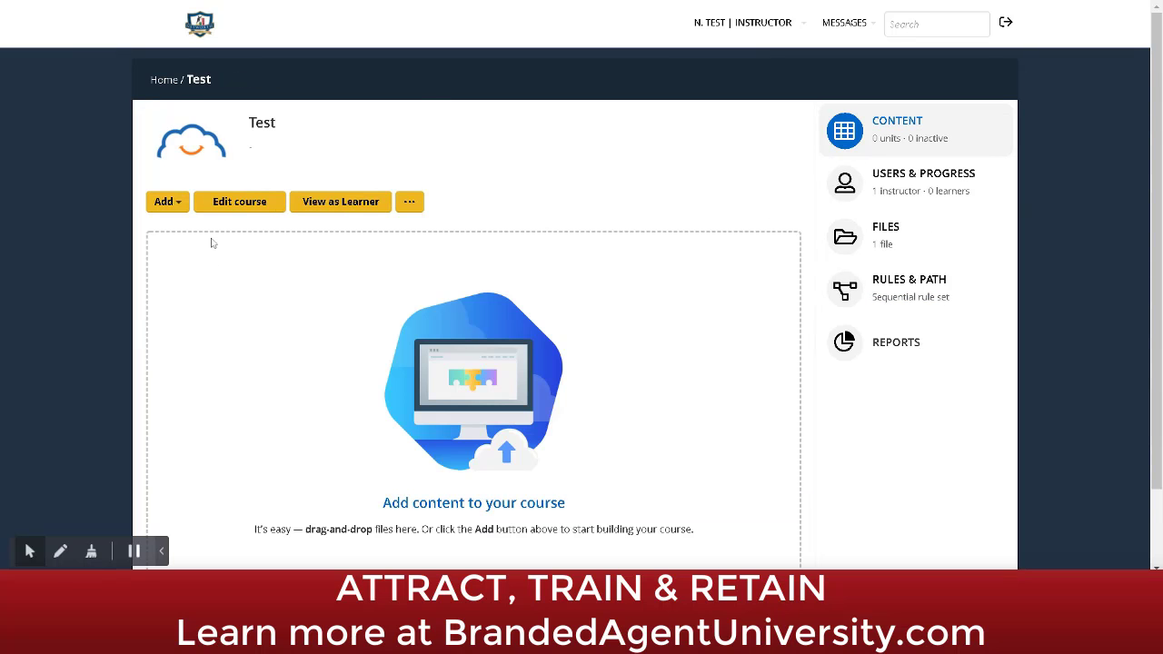
{"action": "left_click", "coordinate": [177, 201]}
{"action": "left_click", "coordinate": [187, 452]}
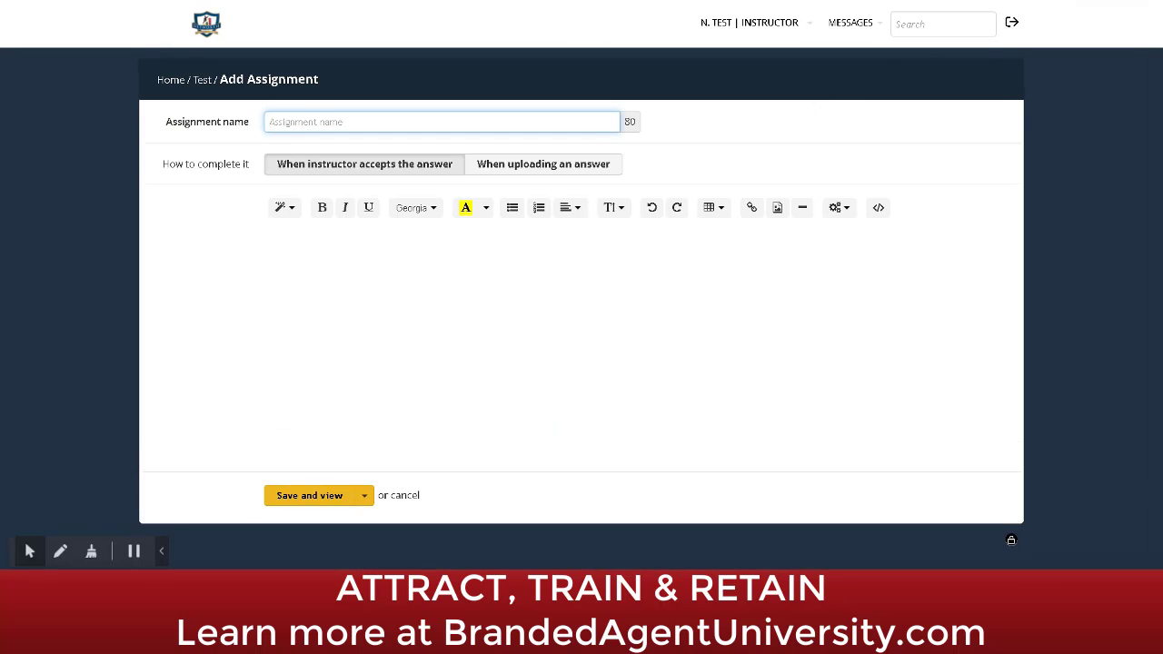
Step: Type the assignment text 'Upload a recording of you reciting your buyer scripts'
{"action": "left_click", "coordinate": [273, 244]}
{"action": "type", "text": "Upload al"}
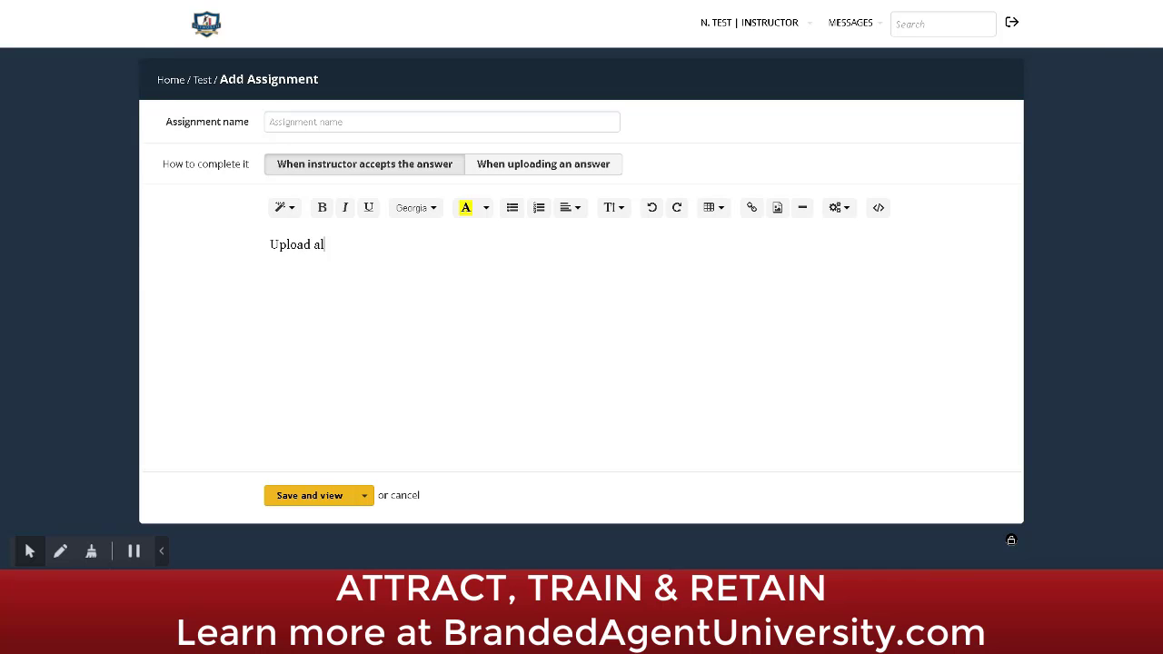
{"action": "key", "text": "BackSpace"}
{"action": "type", "text": "recording"}
{"action": "type", "text": "of you reciting your buyer"}
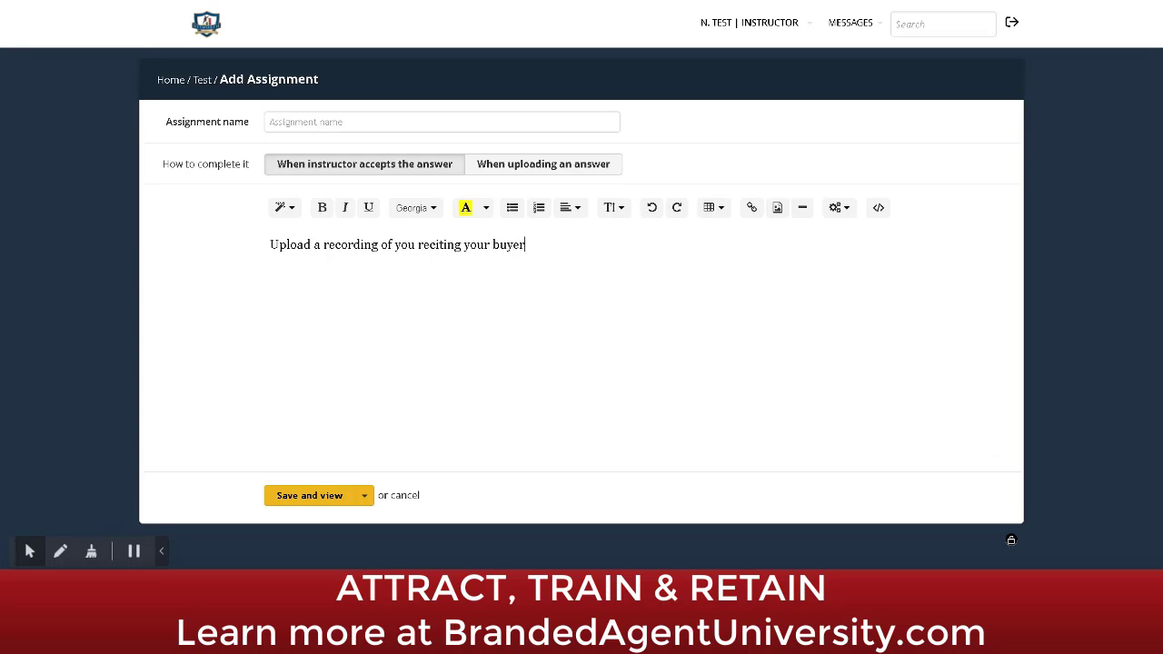
{"action": "type", "text": " scripts"}
Step: Style the instruction as Header 2, drop the trailing s, and save and view it
{"action": "key", "text": "ctrl+a"}
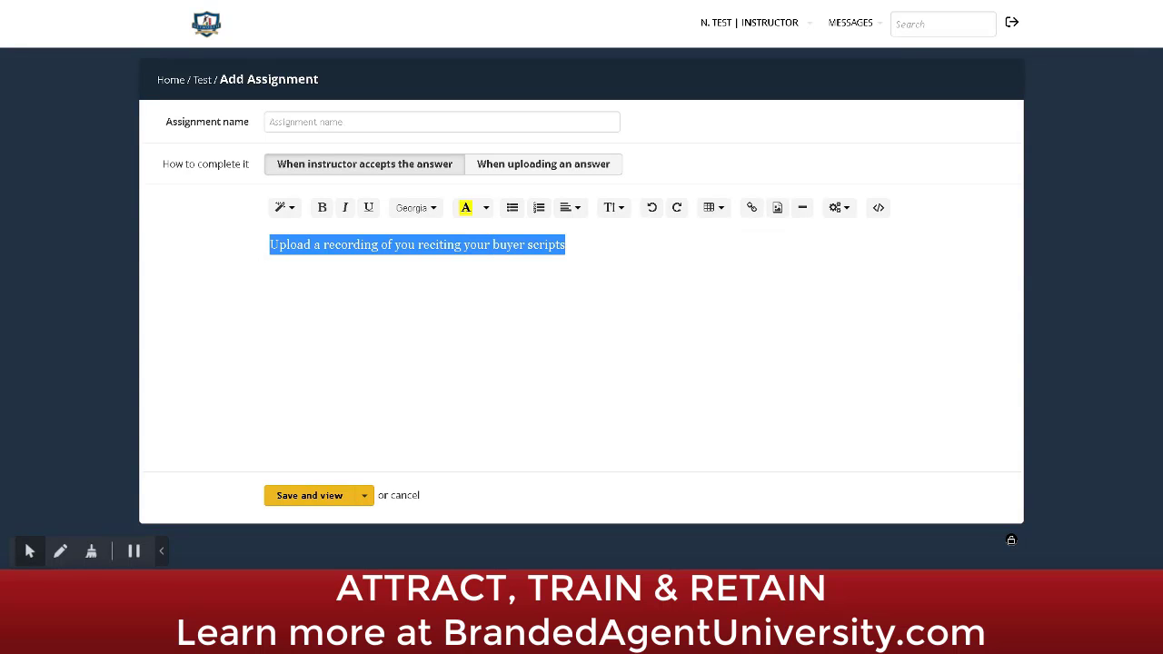
{"action": "left_click", "coordinate": [284, 207]}
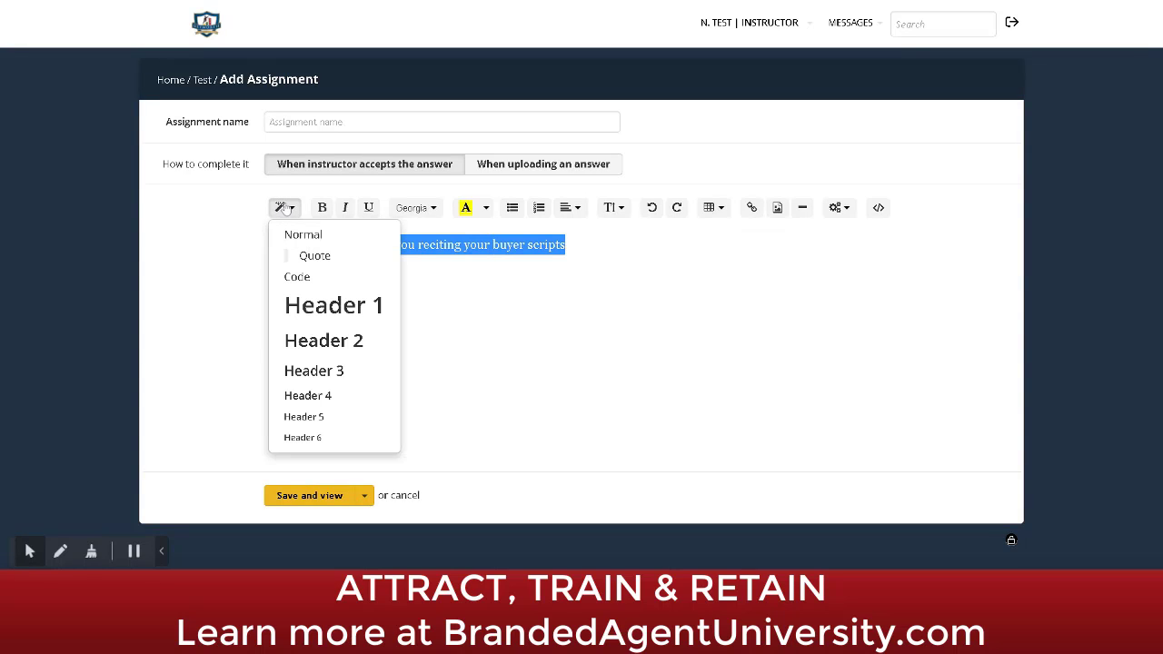
{"action": "left_click", "coordinate": [292, 343]}
{"action": "left_click", "coordinate": [398, 249]}
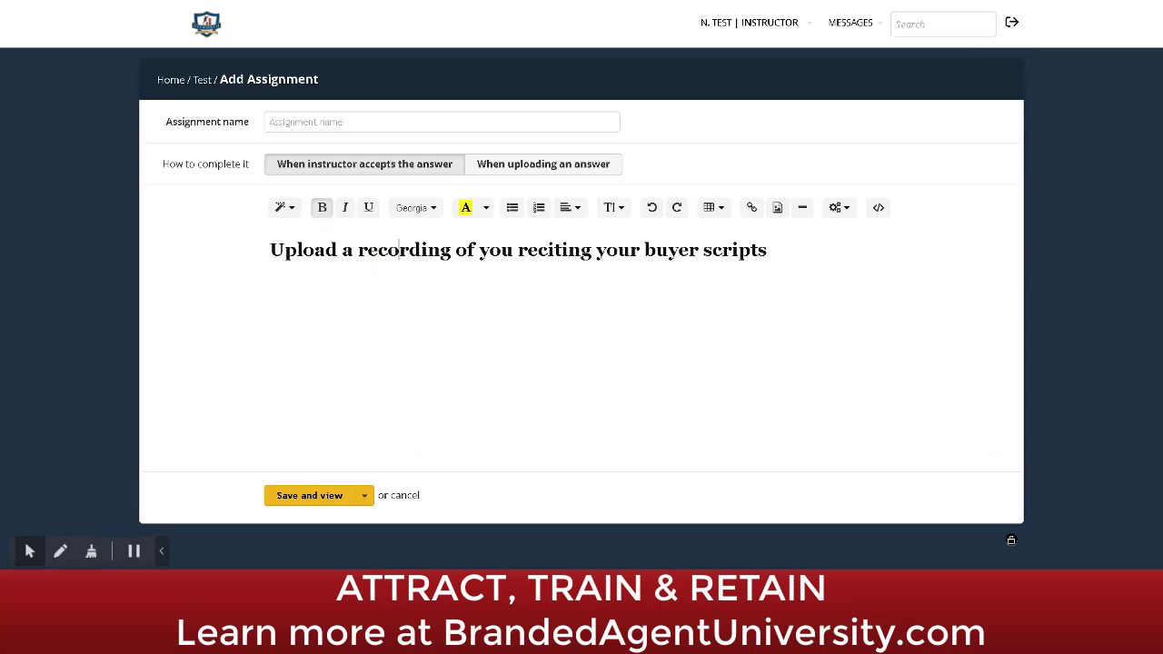
{"action": "key", "text": "BackSpace"}
{"action": "left_click", "coordinate": [363, 495]}
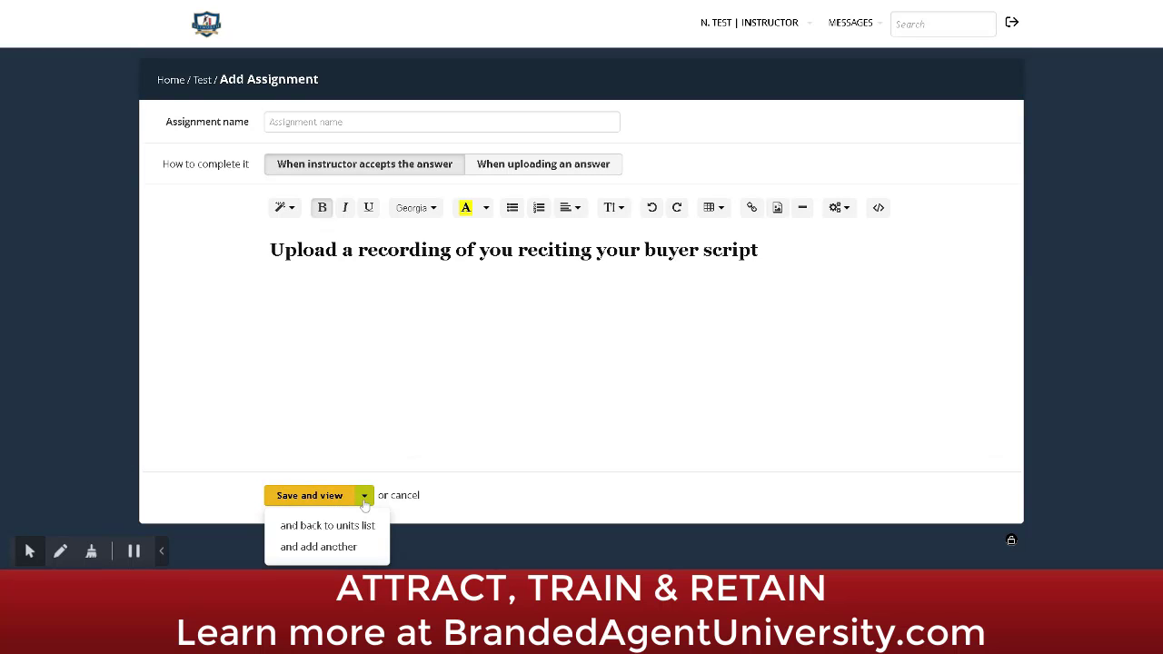
{"action": "left_click", "coordinate": [309, 497]}
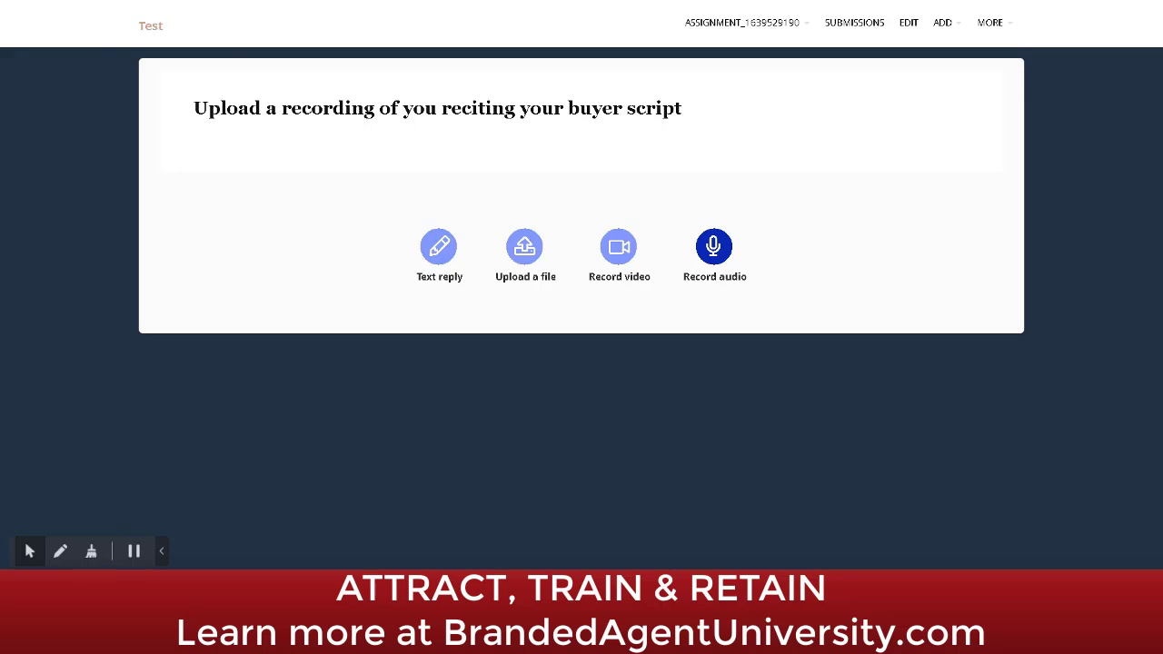
Step: Return to the Test course and start a new Instructor-led training unit
{"action": "left_click", "coordinate": [146, 32]}
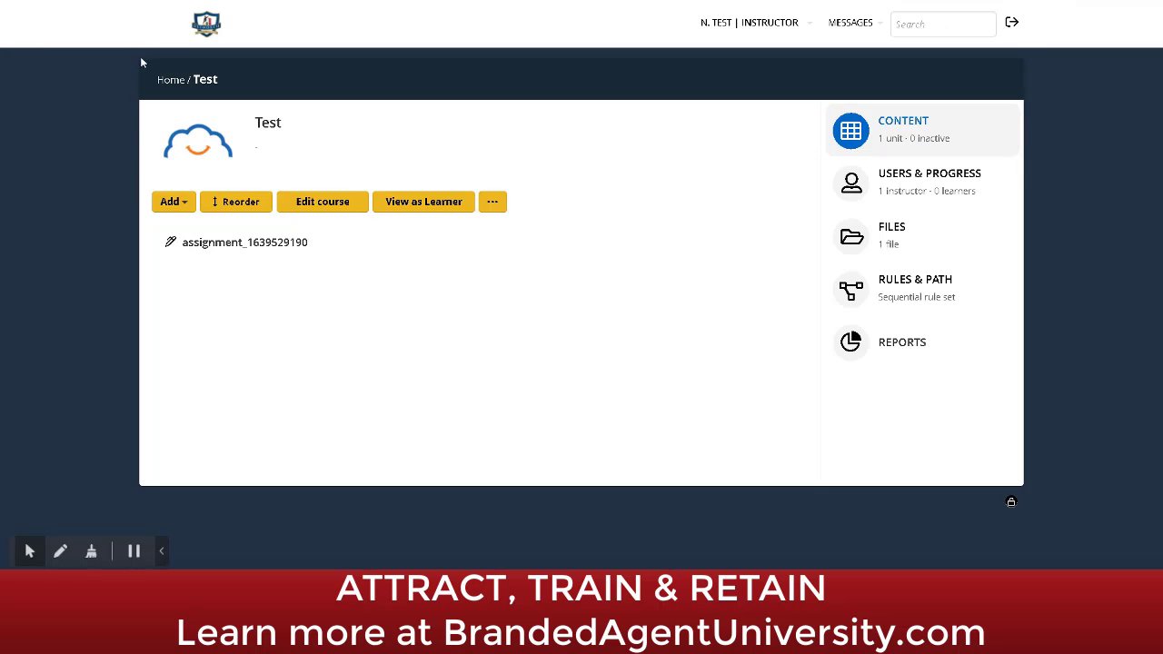
{"action": "left_click", "coordinate": [183, 203]}
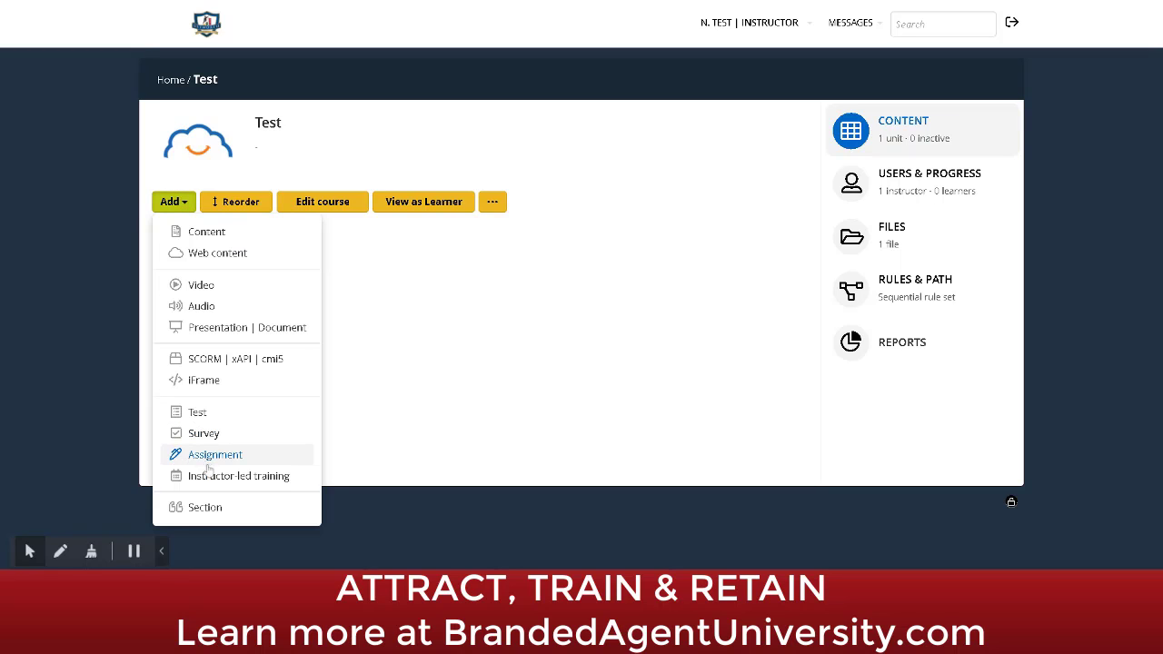
{"action": "left_click", "coordinate": [228, 486]}
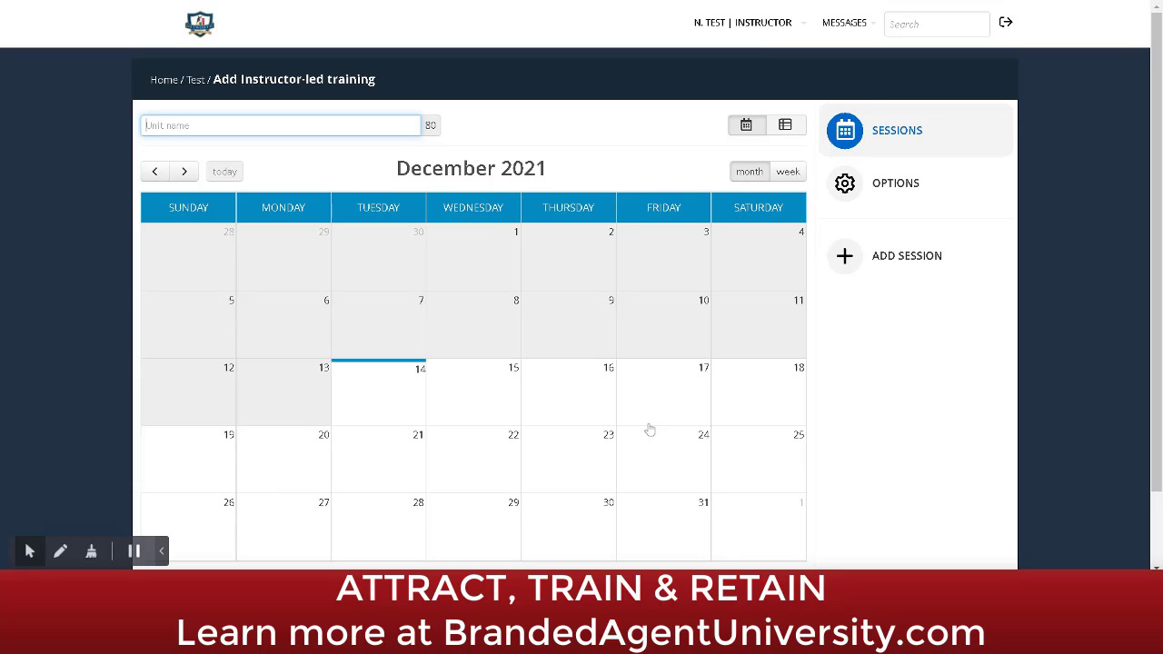
Step: Open the Add session dialog, then close it without adding a session
{"action": "left_click", "coordinate": [909, 259]}
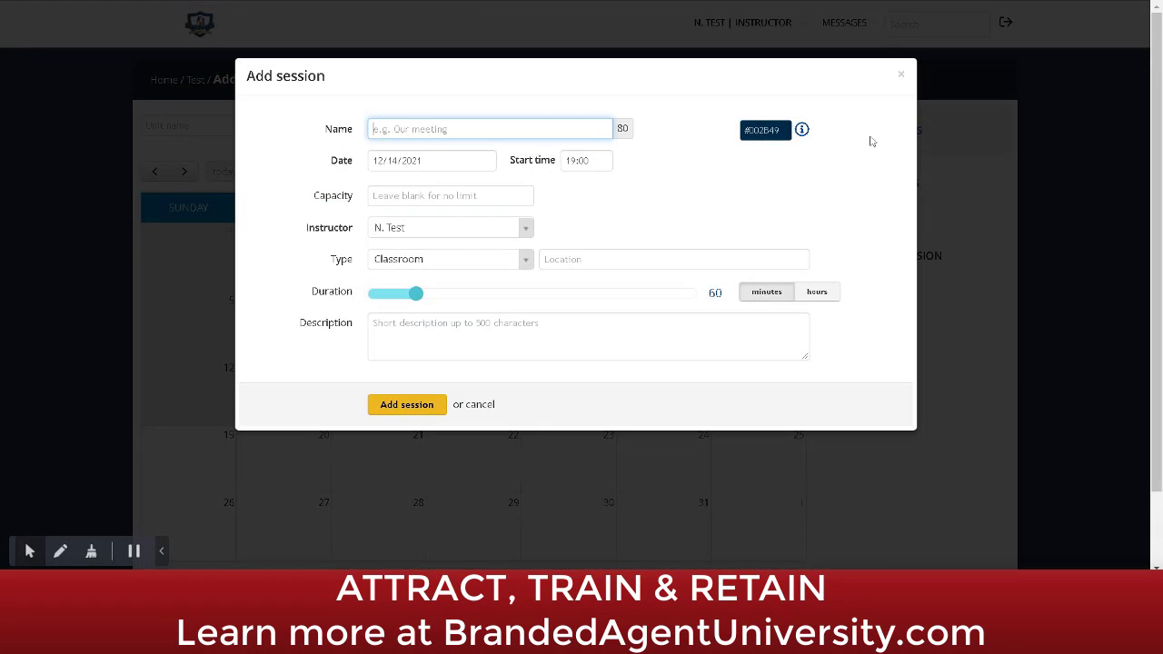
{"action": "left_click", "coordinate": [903, 75]}
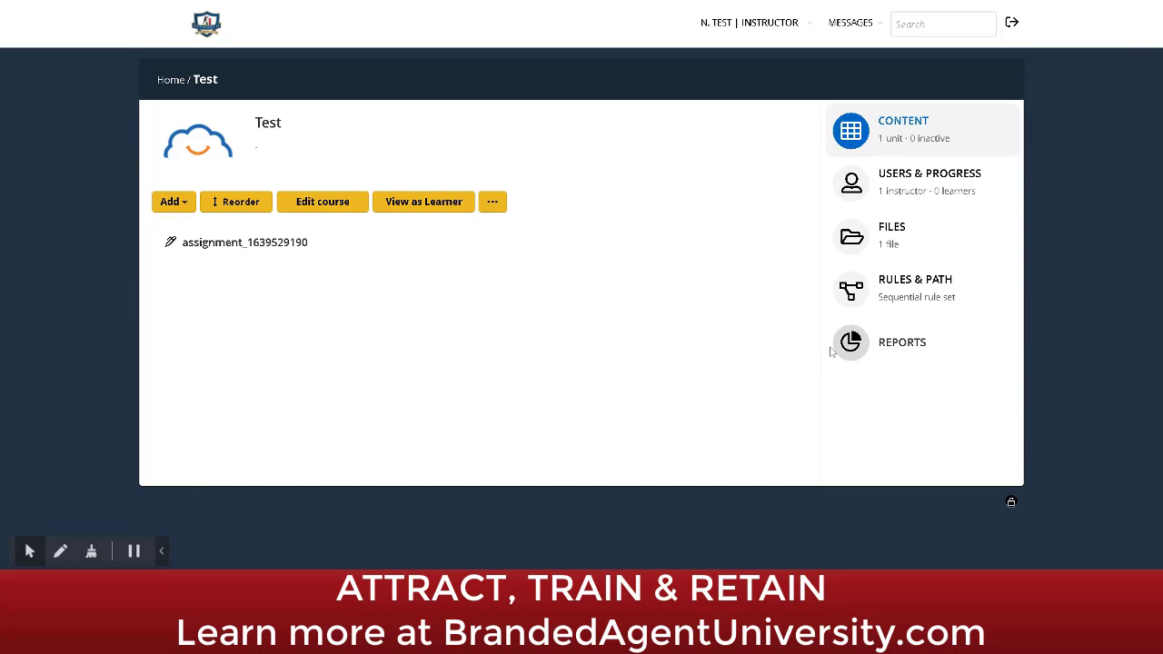
Step: Add a new section to the course and name it BUYER
{"action": "left_click", "coordinate": [183, 204]}
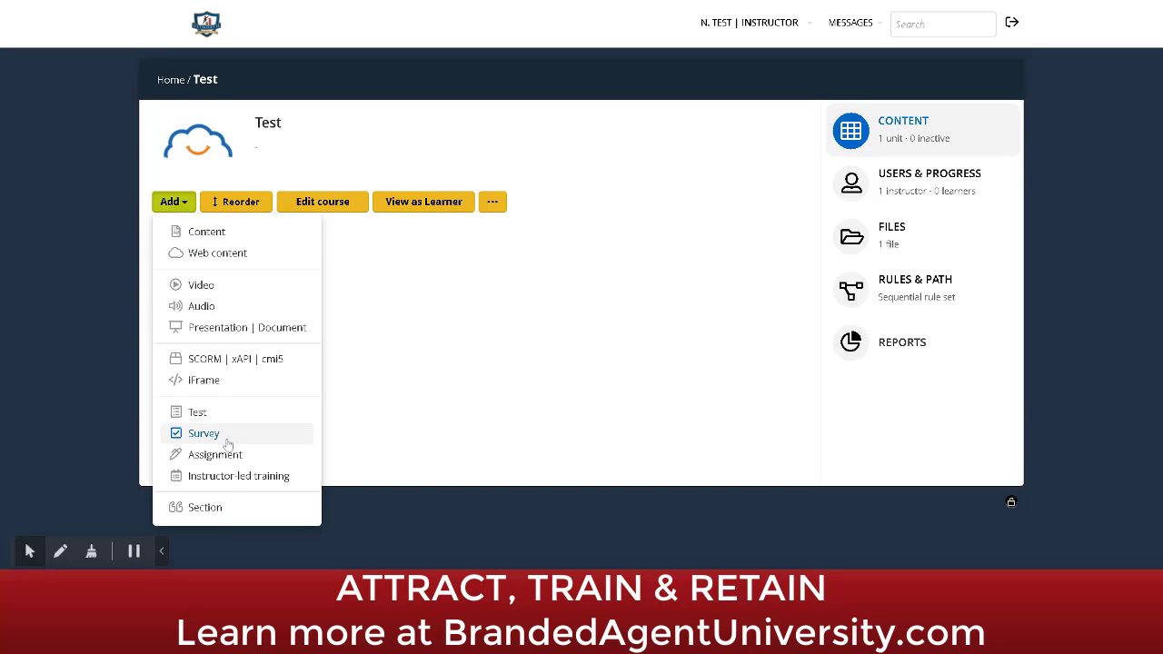
{"action": "left_click", "coordinate": [213, 509]}
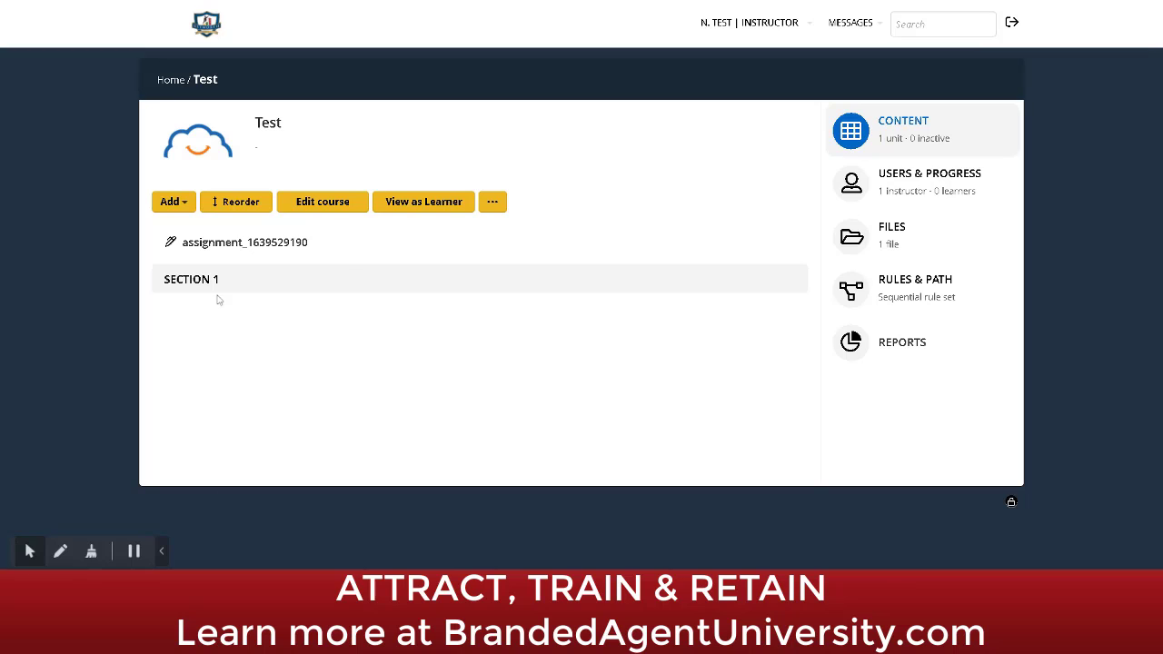
{"action": "left_click", "coordinate": [238, 279]}
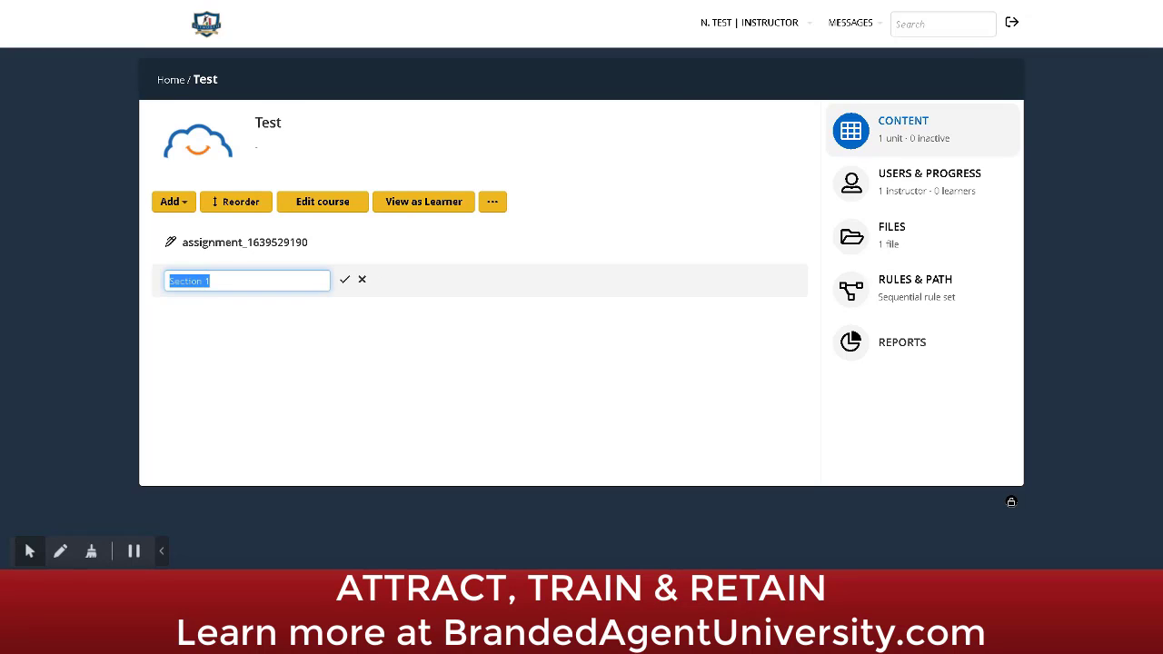
{"action": "type", "text": "Buyers"}
{"action": "left_click", "coordinate": [246, 346]}
{"action": "left_click", "coordinate": [345, 279]}
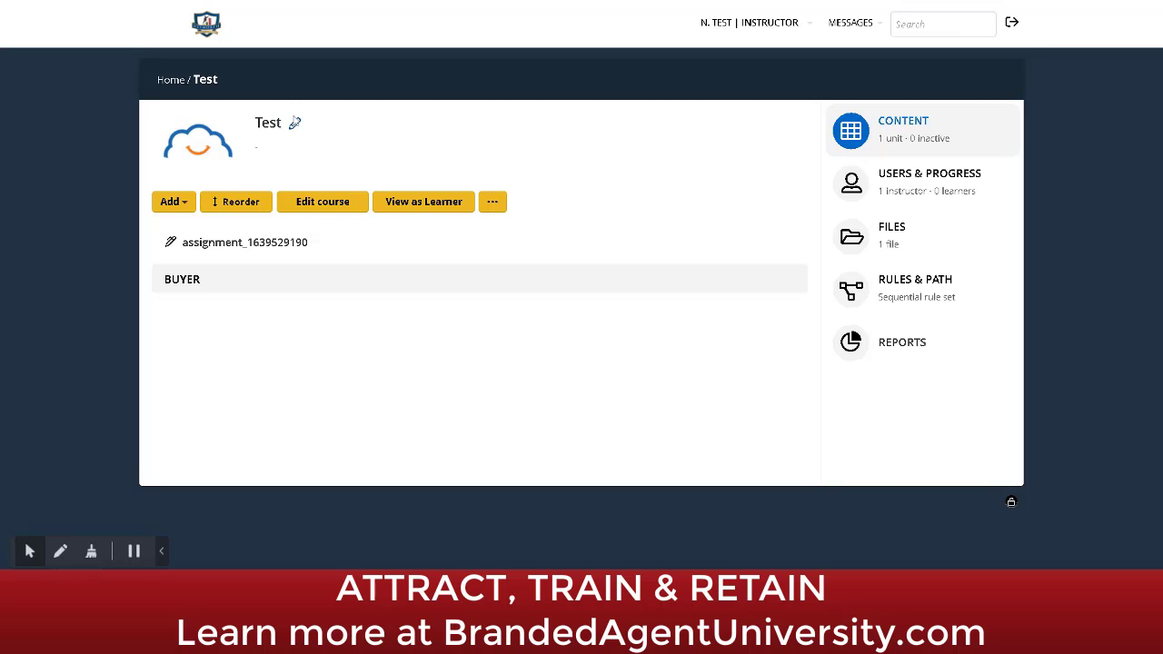
Step: Rename the course title to 'Agent Fast Start Training'
{"action": "left_click", "coordinate": [295, 122]}
{"action": "key", "text": "ctrl+a"}
{"action": "key", "text": "BackSpace"}
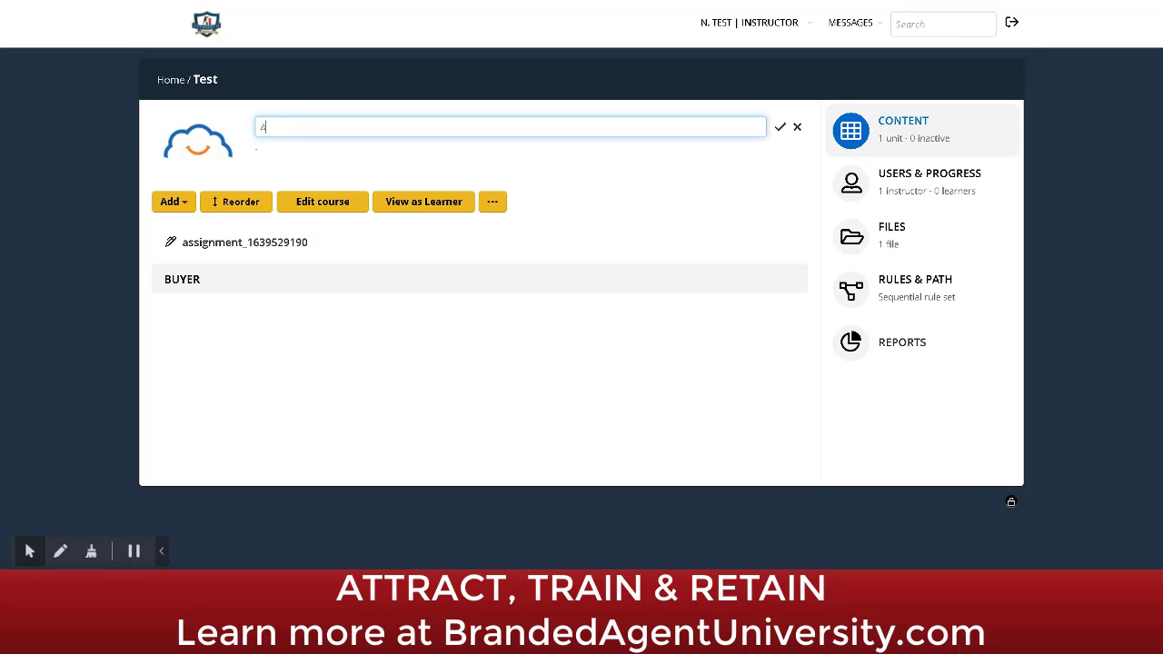
{"action": "type", "text": "Agent Fast Start Training"}
{"action": "key", "text": "Return"}
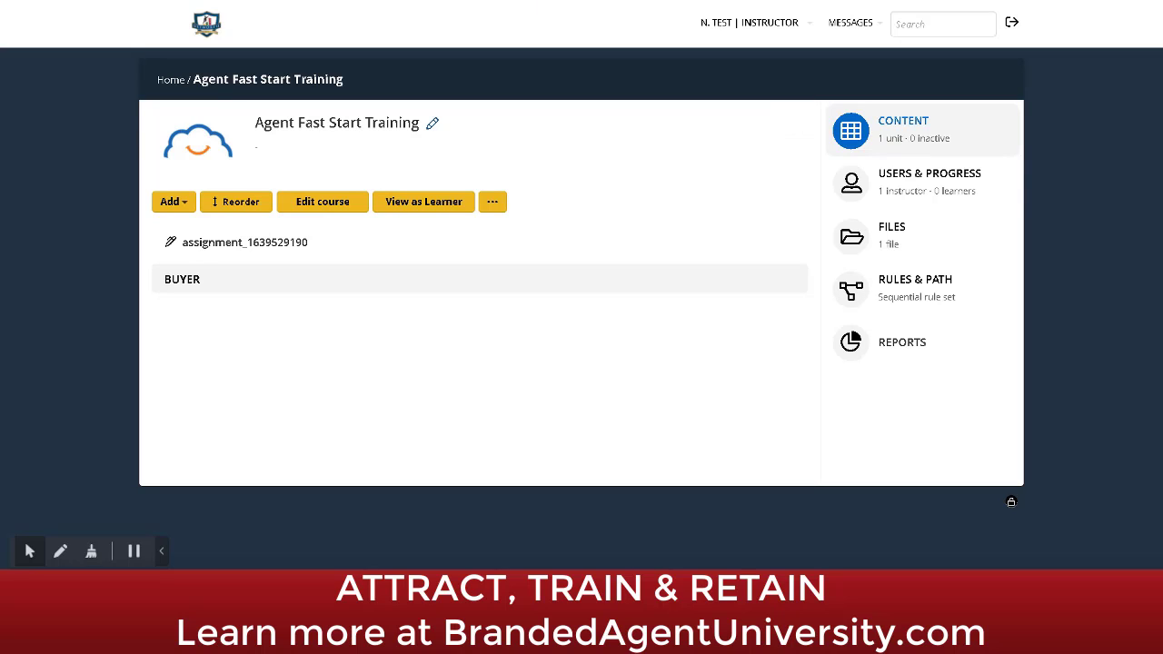
Step: Add a second section named SELLER
{"action": "left_click", "coordinate": [176, 203]}
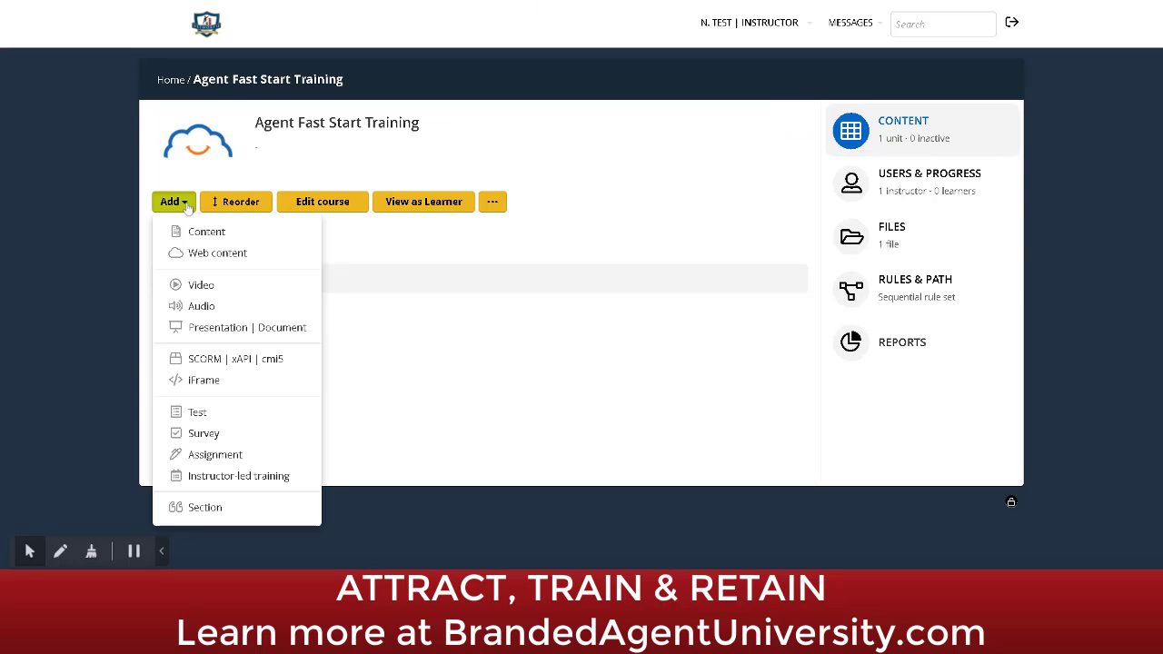
{"action": "left_click", "coordinate": [203, 507]}
{"action": "left_click", "coordinate": [249, 320]}
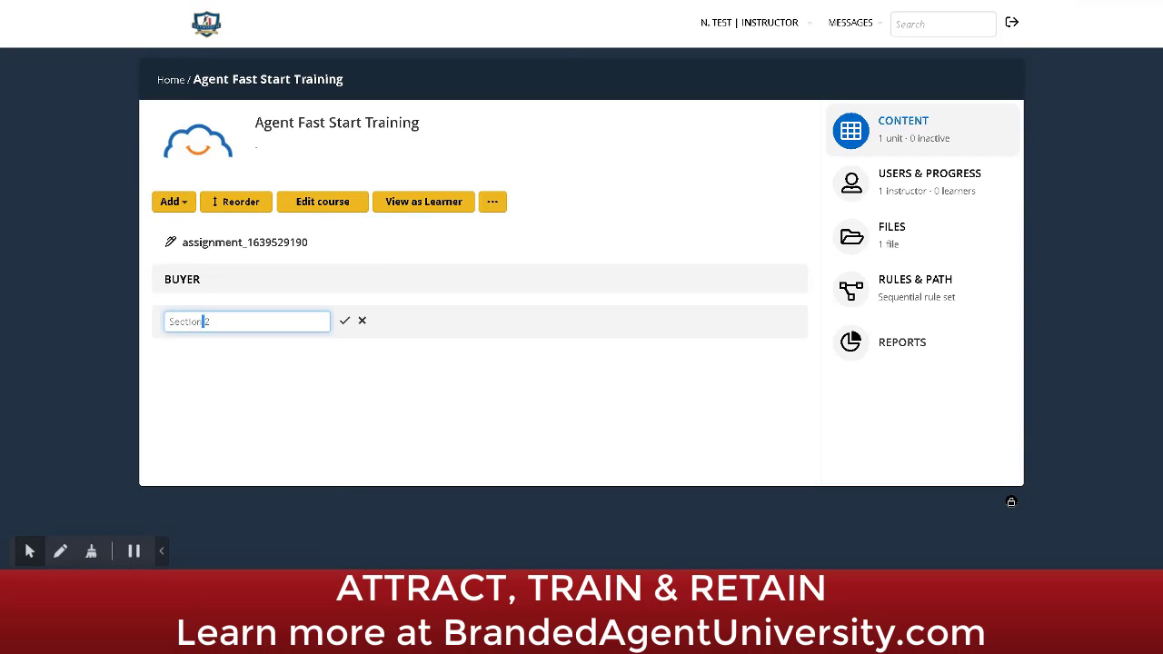
{"action": "key", "text": "ctrl+a"}
{"action": "key", "text": "BackSpace"}
{"action": "type", "text": "Seller"}
{"action": "left_click", "coordinate": [344, 320]}
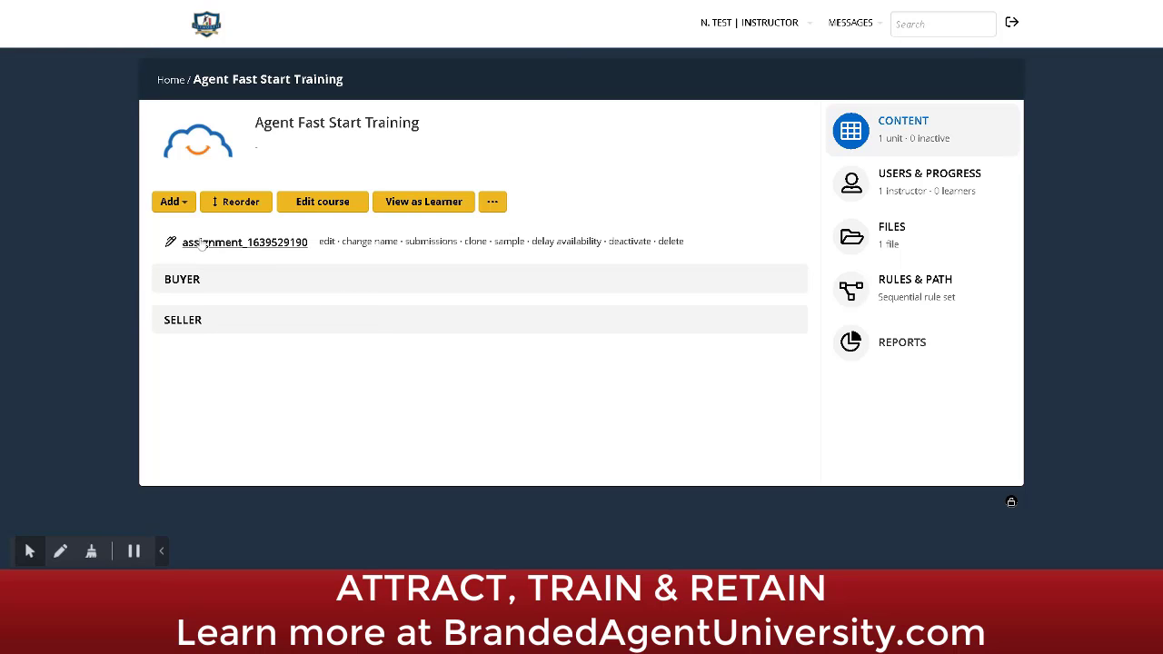
{"action": "left_click", "coordinate": [235, 204]}
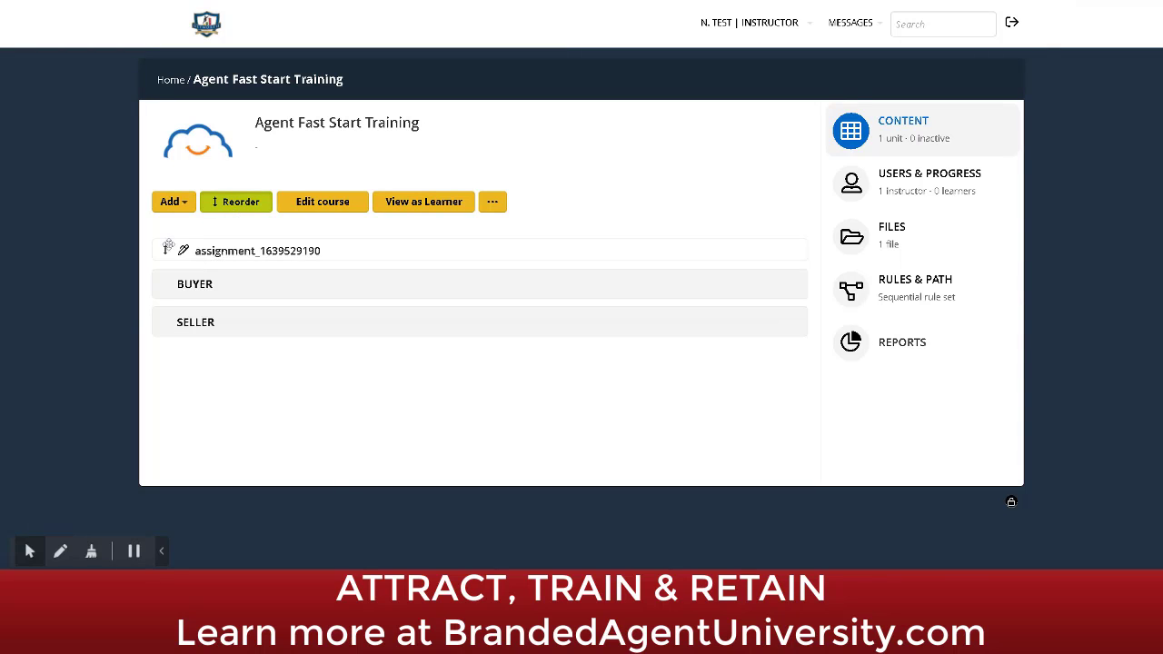
{"action": "left_click_drag", "start_coordinate": [166, 249], "coordinate": [173, 322]}
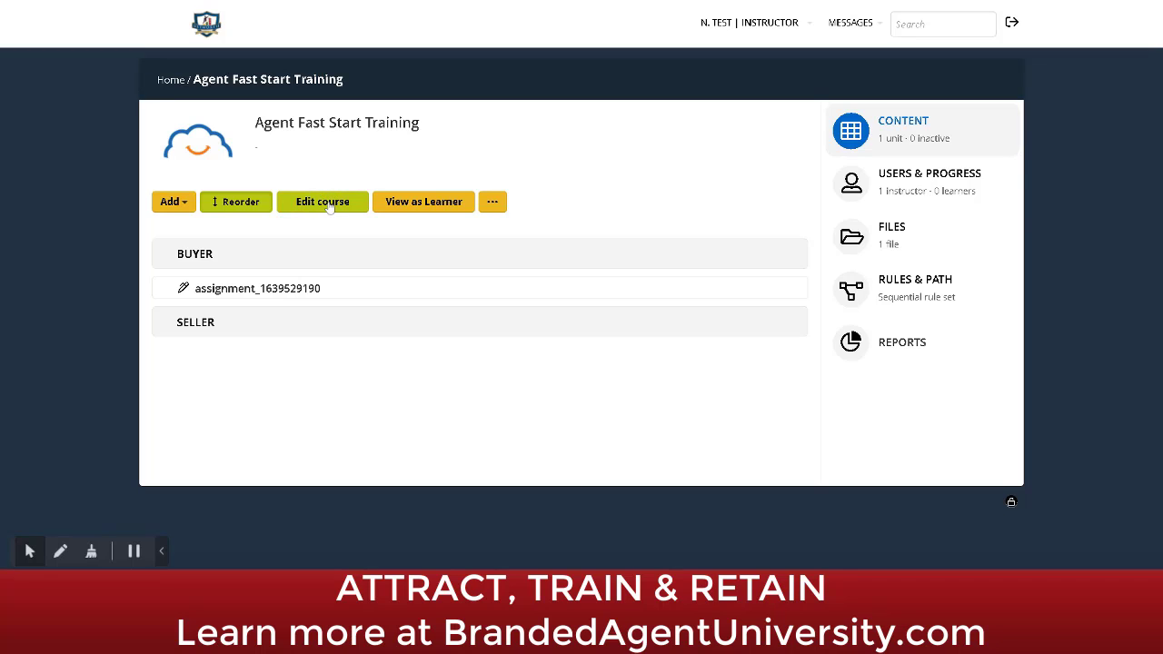
{"action": "left_click", "coordinate": [419, 202]}
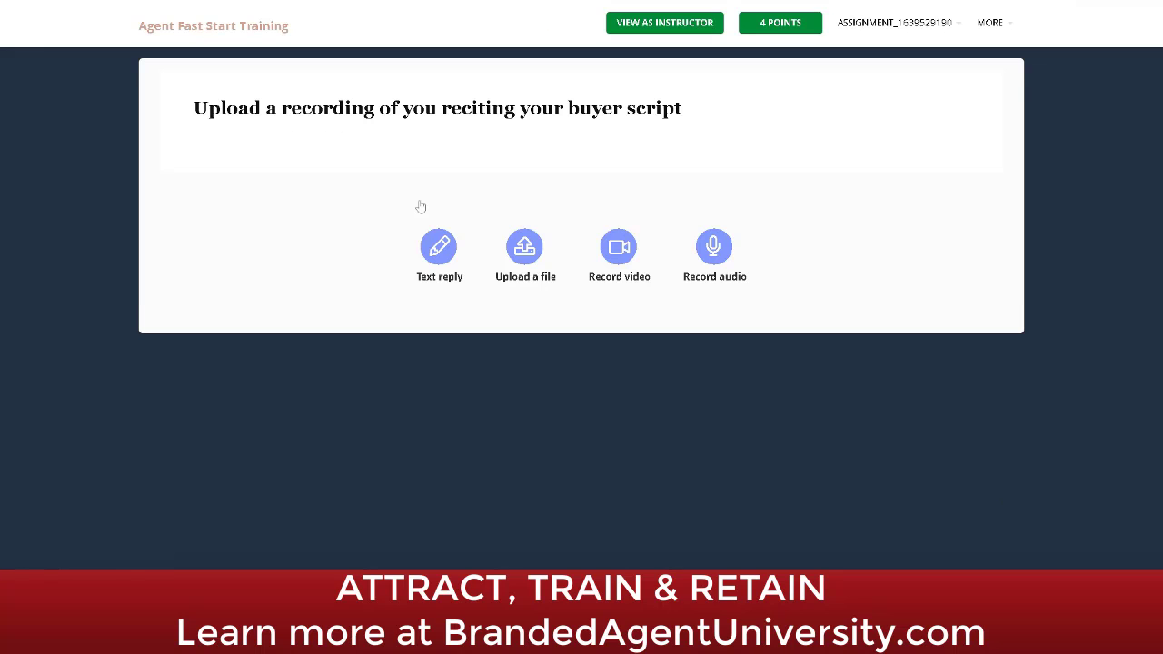
{"action": "left_click", "coordinate": [154, 44]}
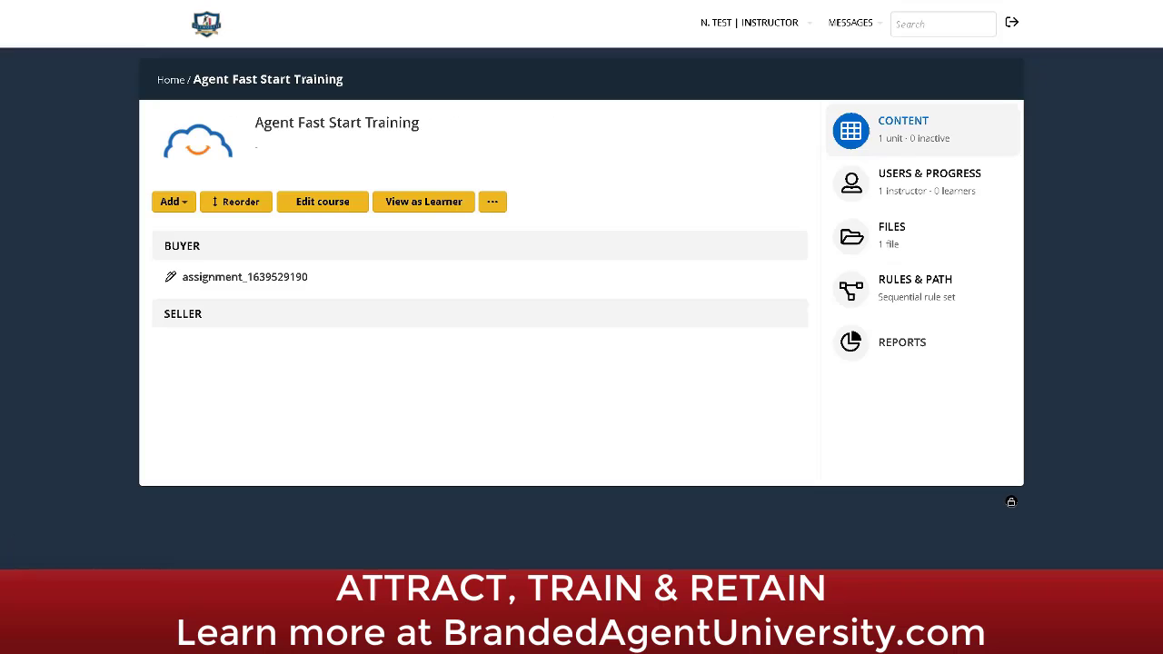
{"action": "left_click", "coordinate": [492, 202]}
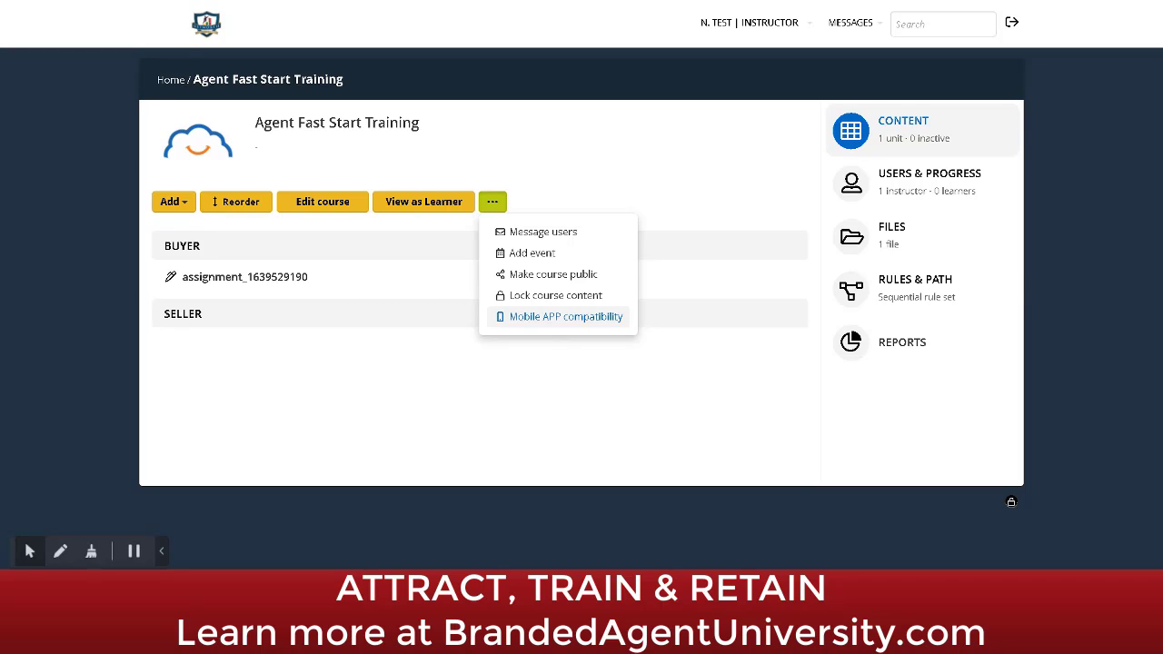
{"action": "left_click", "coordinate": [635, 165]}
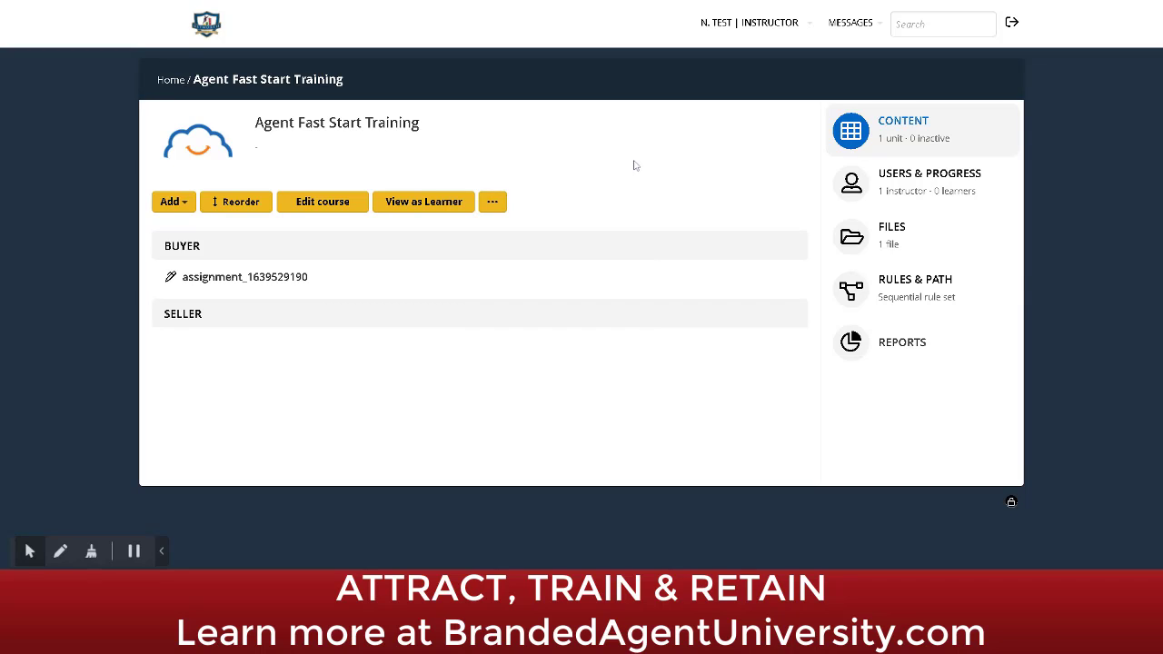